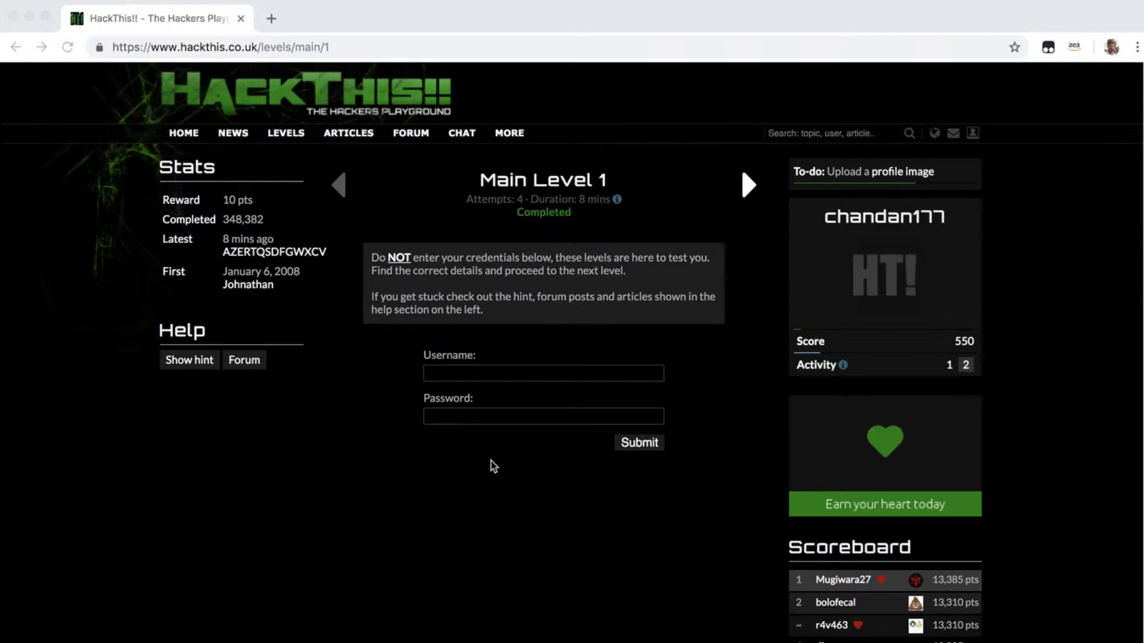
- Read over the Main Level 1 page, selecting its heading and warning notice
{"action": "scroll", "coordinate": [332, 439], "scroll_direction": "down", "scroll_amount": 1}
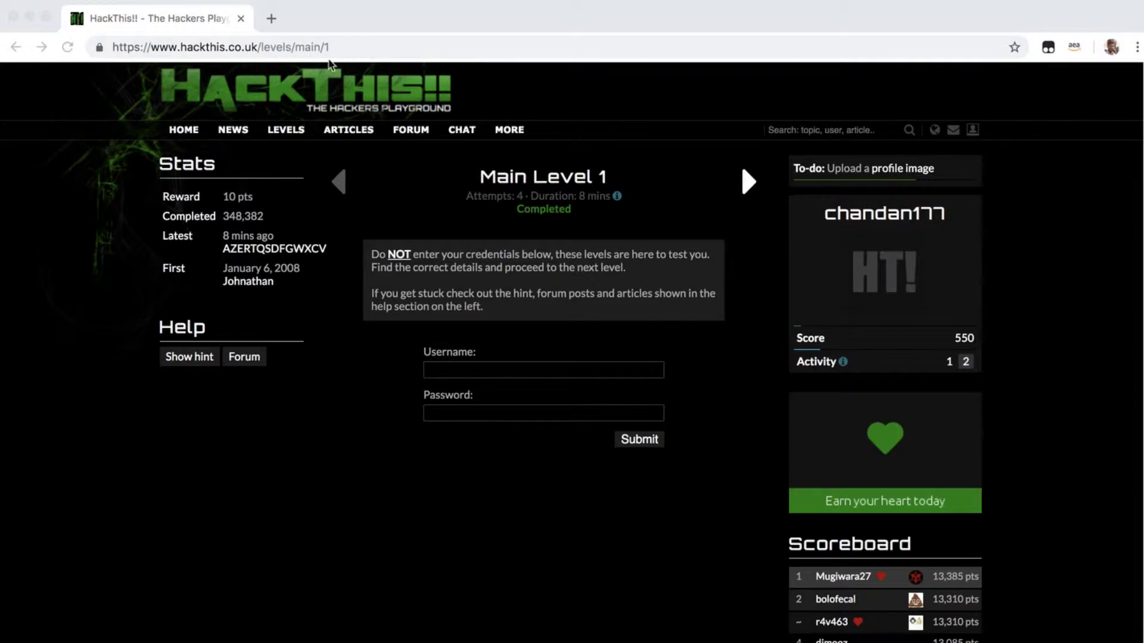
{"action": "scroll", "coordinate": [330, 371], "scroll_direction": "down", "scroll_amount": 2}
{"action": "scroll", "coordinate": [336, 372], "scroll_direction": "up", "scroll_amount": 1}
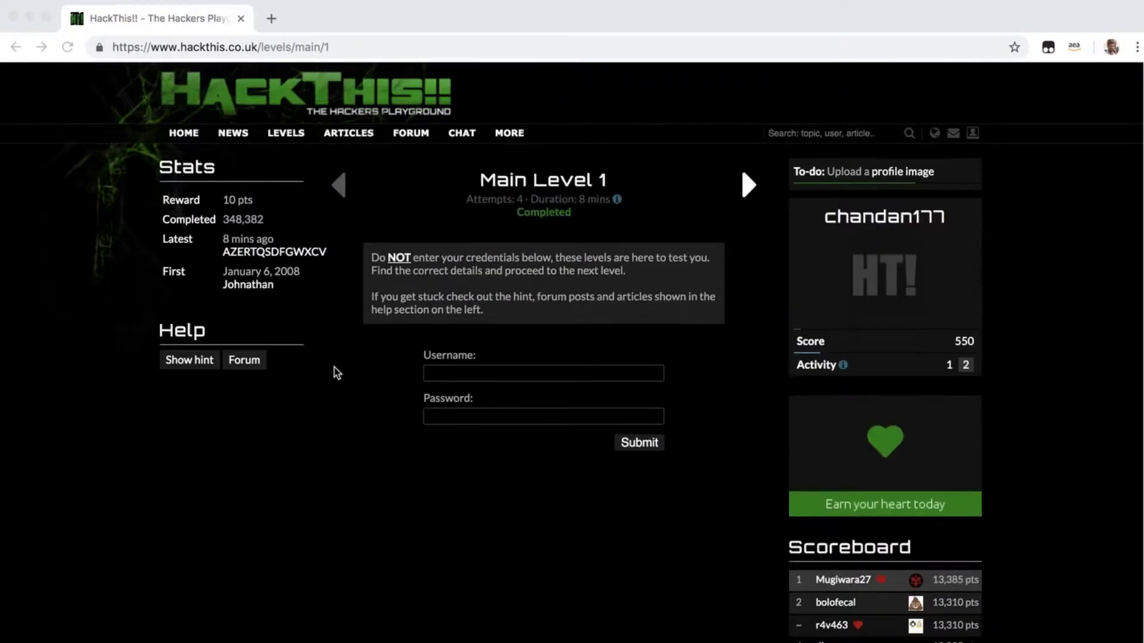
{"action": "scroll", "coordinate": [363, 411], "scroll_direction": "down", "scroll_amount": 1}
{"action": "scroll", "coordinate": [365, 406], "scroll_direction": "up", "scroll_amount": 1}
{"action": "left_click", "coordinate": [179, 206]}
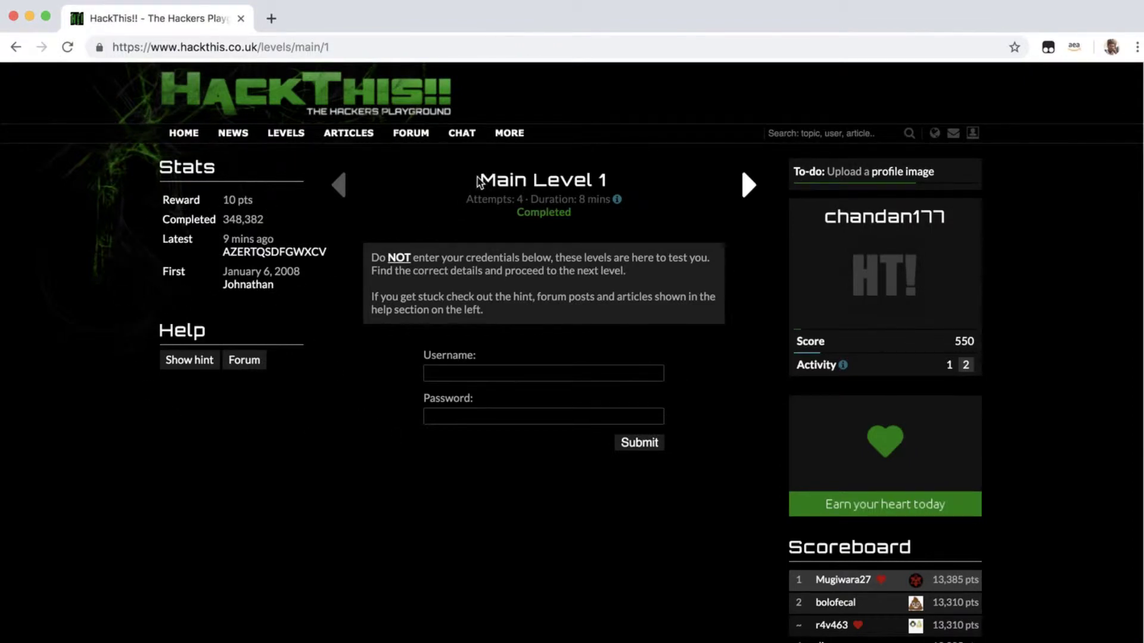
{"action": "left_click_drag", "start_coordinate": [477, 178], "coordinate": [617, 179]}
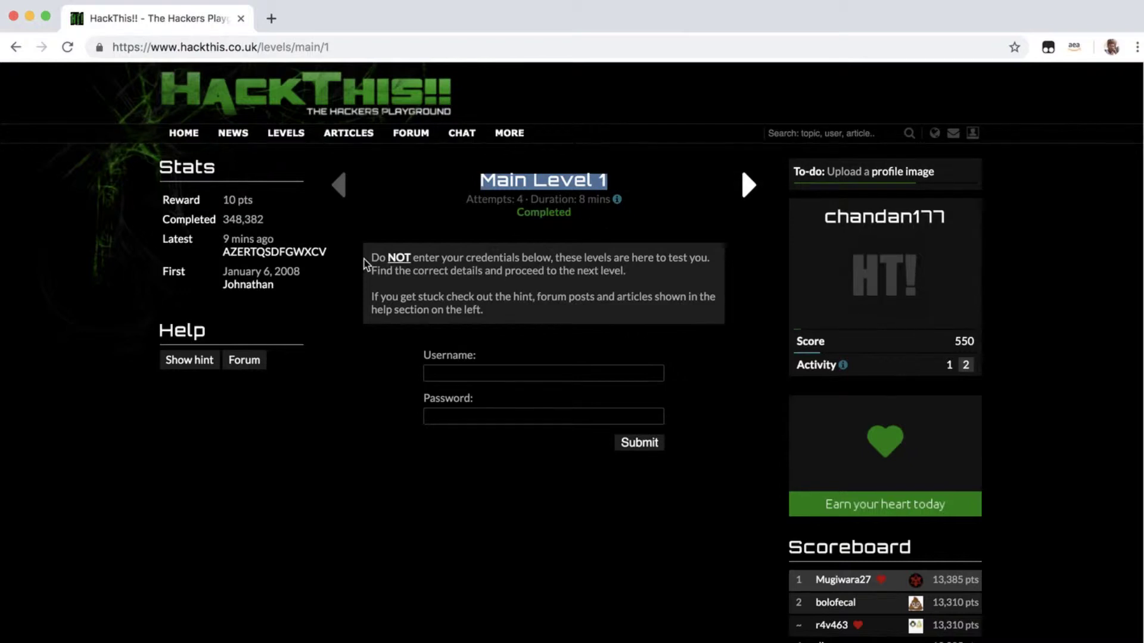
{"action": "left_click_drag", "start_coordinate": [371, 257], "coordinate": [663, 271]}
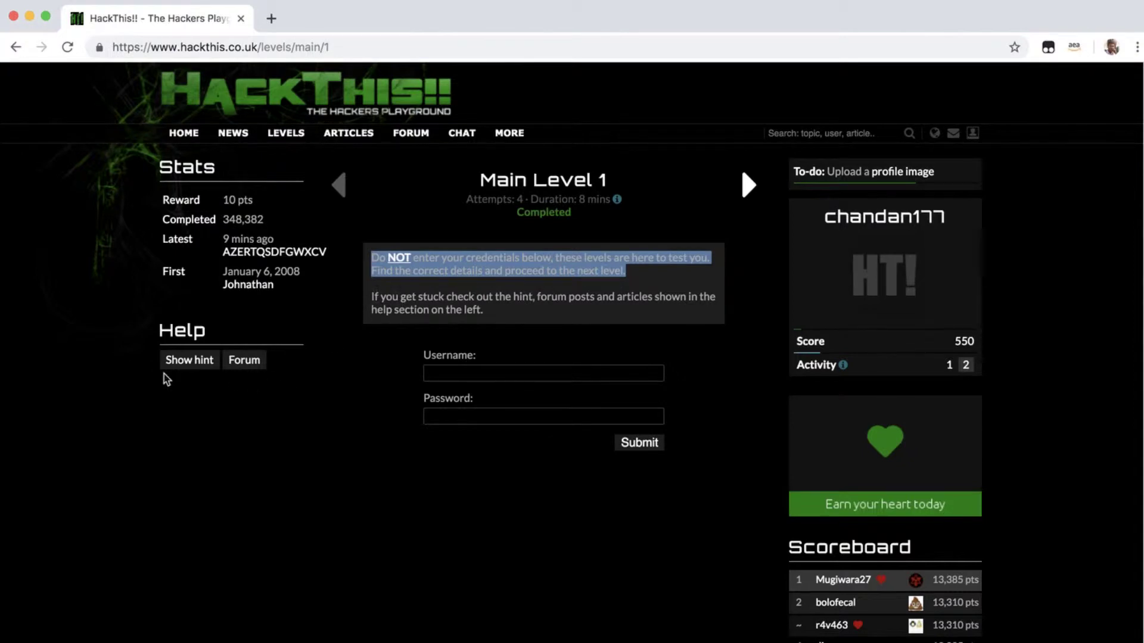
- Show the level's hint and scroll to read it
{"action": "left_click", "coordinate": [197, 368]}
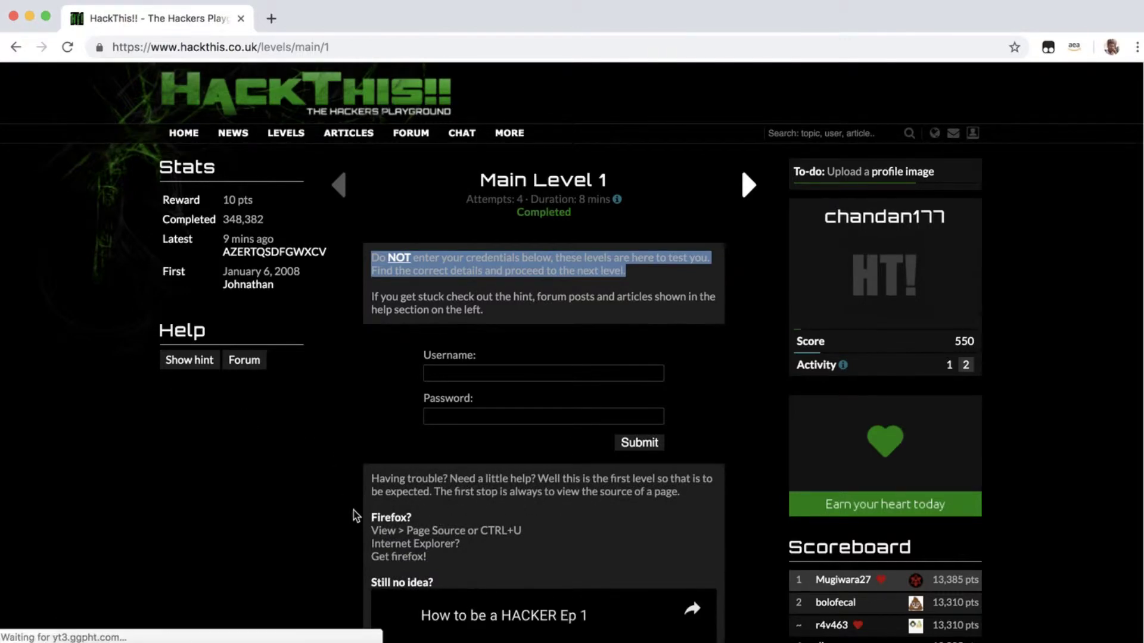
{"action": "scroll", "coordinate": [352, 507], "scroll_direction": "down", "scroll_amount": 6}
{"action": "scroll", "coordinate": [354, 498], "scroll_direction": "up", "scroll_amount": 5}
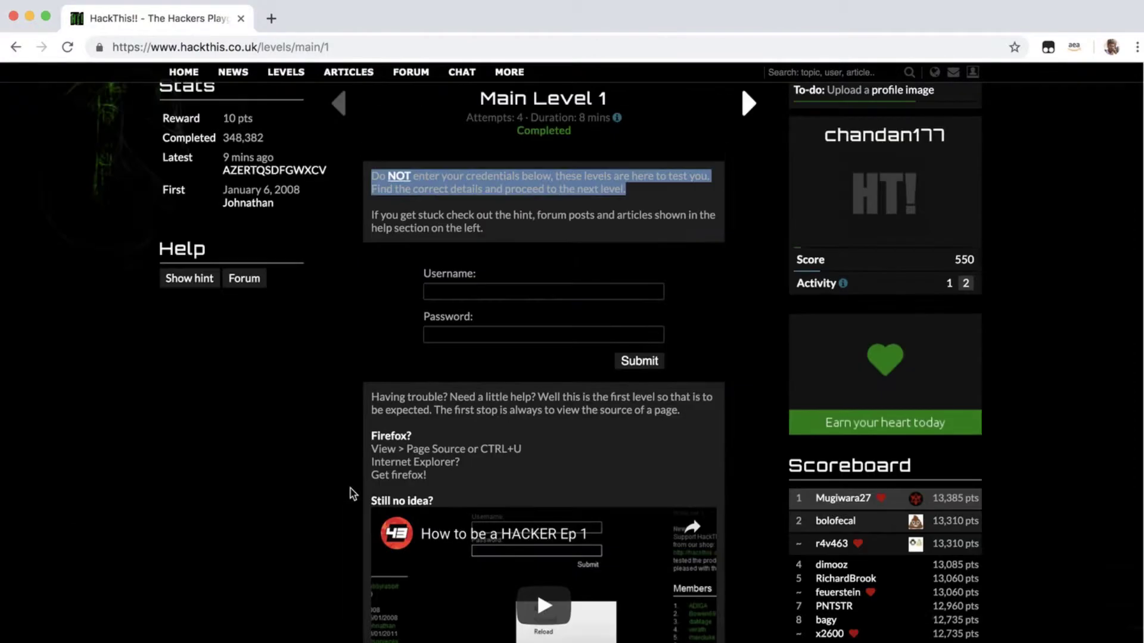
- Bring up the page's context menu twice, dismissing it without choosing anything
{"action": "left_click", "coordinate": [270, 388]}
{"action": "right_click", "coordinate": [297, 359]}
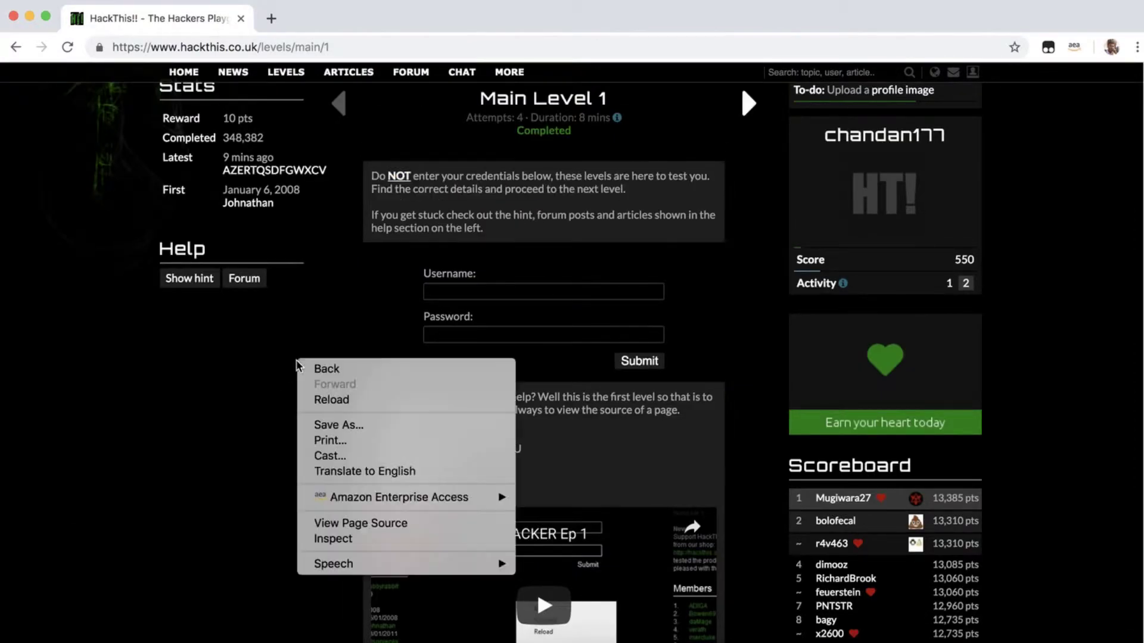
{"action": "left_click", "coordinate": [211, 391]}
{"action": "scroll", "coordinate": [240, 409], "scroll_direction": "down", "scroll_amount": 4}
{"action": "scroll", "coordinate": [243, 404], "scroll_direction": "up", "scroll_amount": 5}
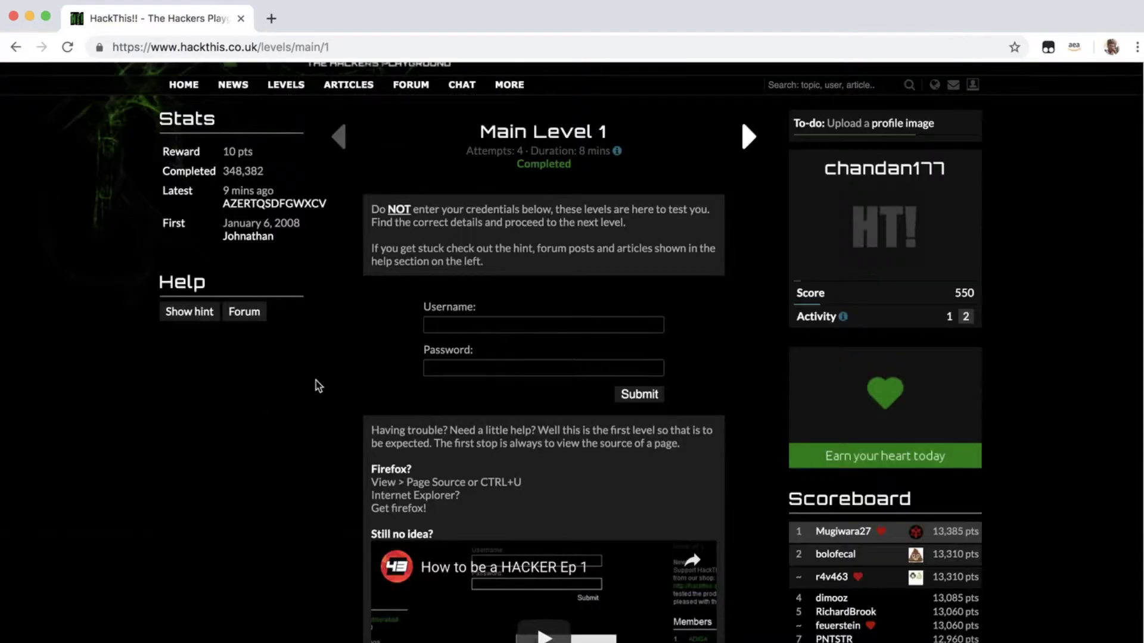
{"action": "right_click", "coordinate": [306, 352]}
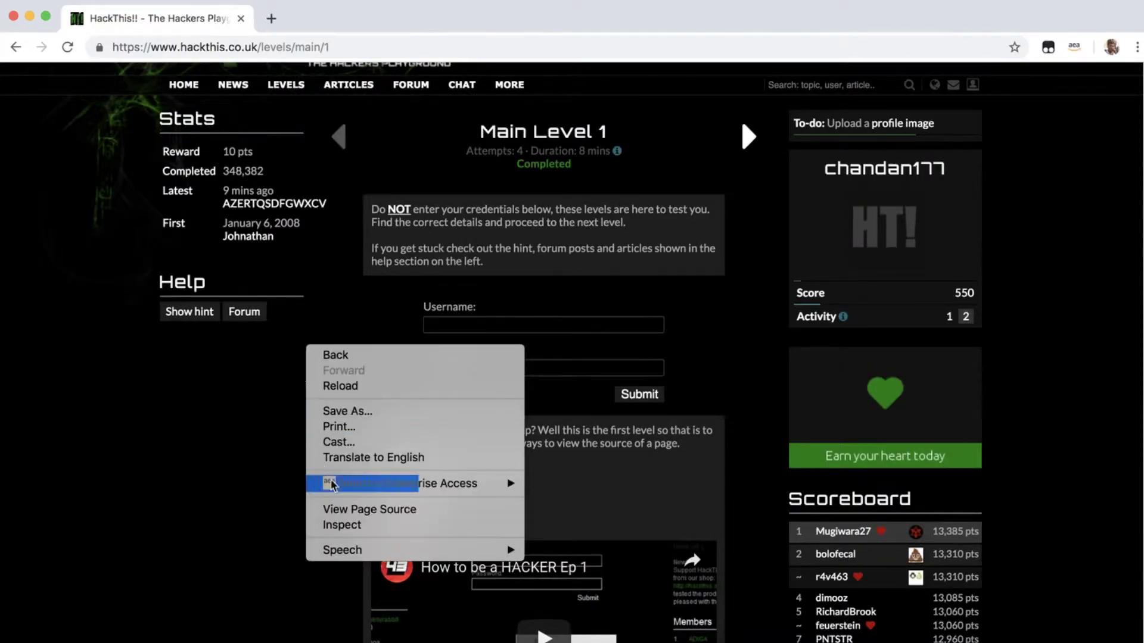
{"action": "left_click", "coordinate": [342, 524]}
- Submit a guessed login with username 'qqw' and password 'q'
{"action": "left_click", "coordinate": [461, 325]}
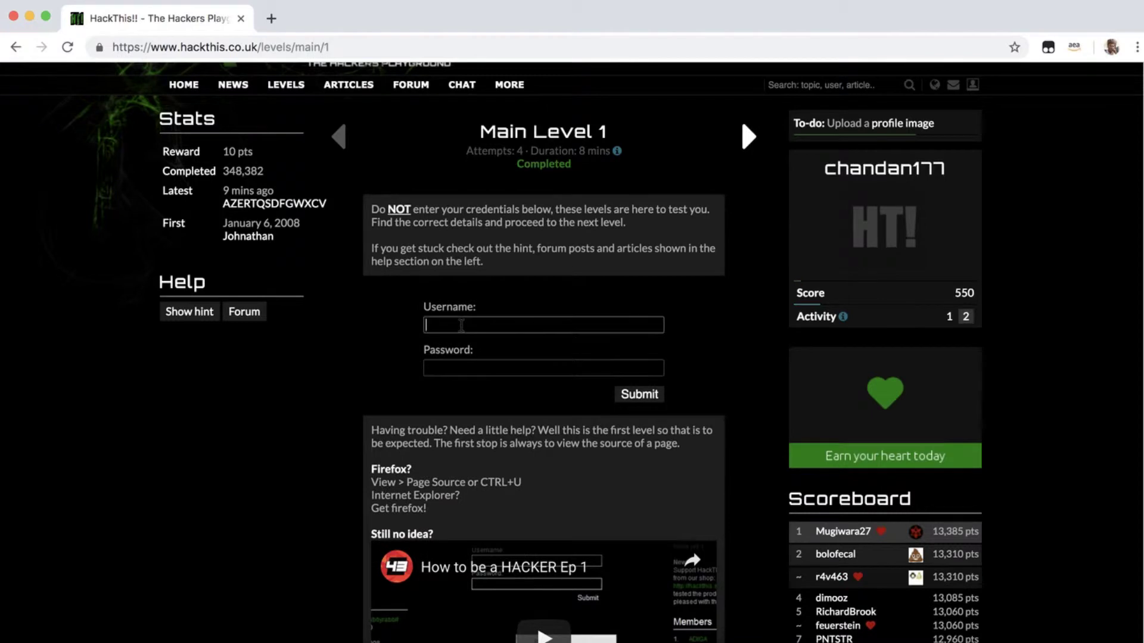
{"action": "type", "text": "qqw"}
{"action": "key", "text": "Tab"}
{"action": "type", "text": "q"}
{"action": "left_click", "coordinate": [641, 397]}
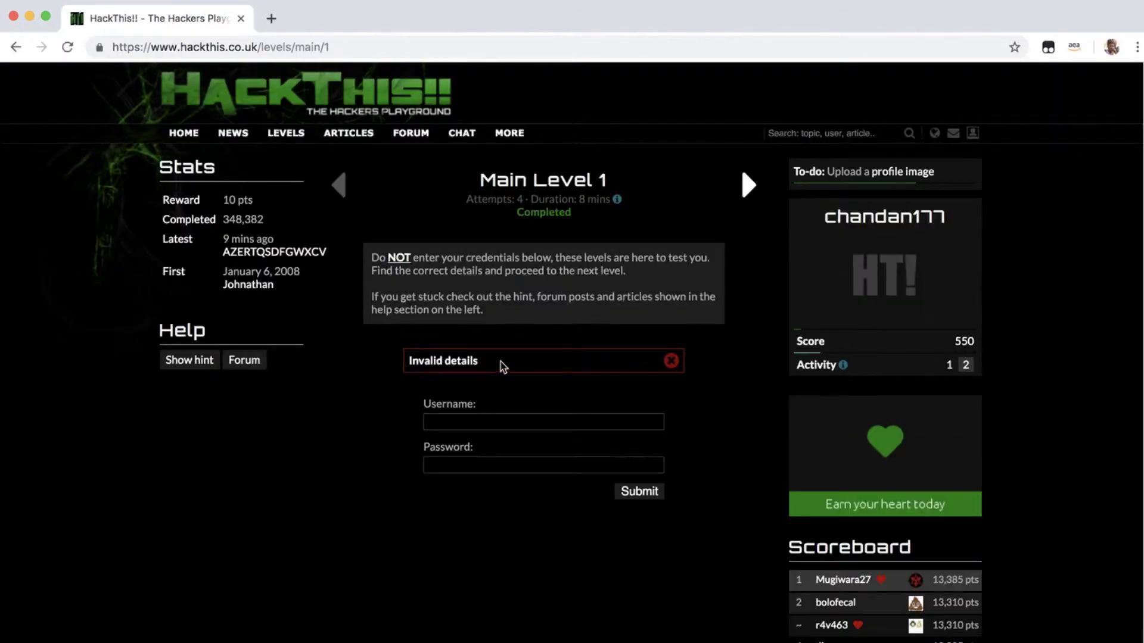
- Resubmit the login form and look over the resulting Invalid details error
{"action": "left_click_drag", "start_coordinate": [500, 362], "coordinate": [391, 372]}
{"action": "left_click", "coordinate": [351, 438]}
{"action": "left_click", "coordinate": [645, 496]}
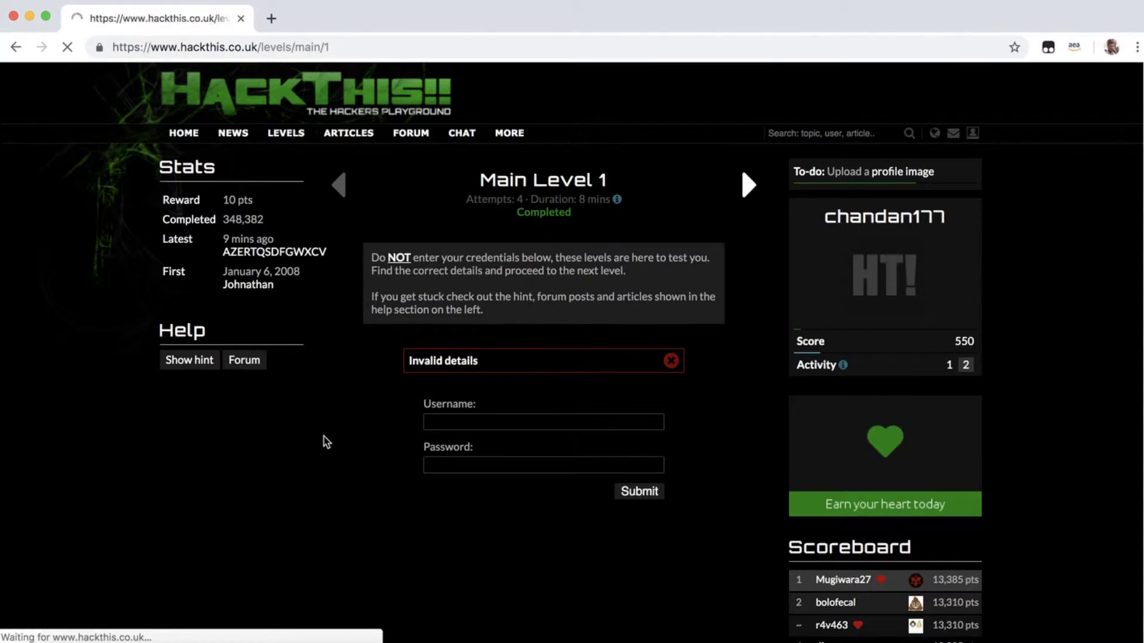
{"action": "left_click_drag", "start_coordinate": [492, 368], "coordinate": [380, 360]}
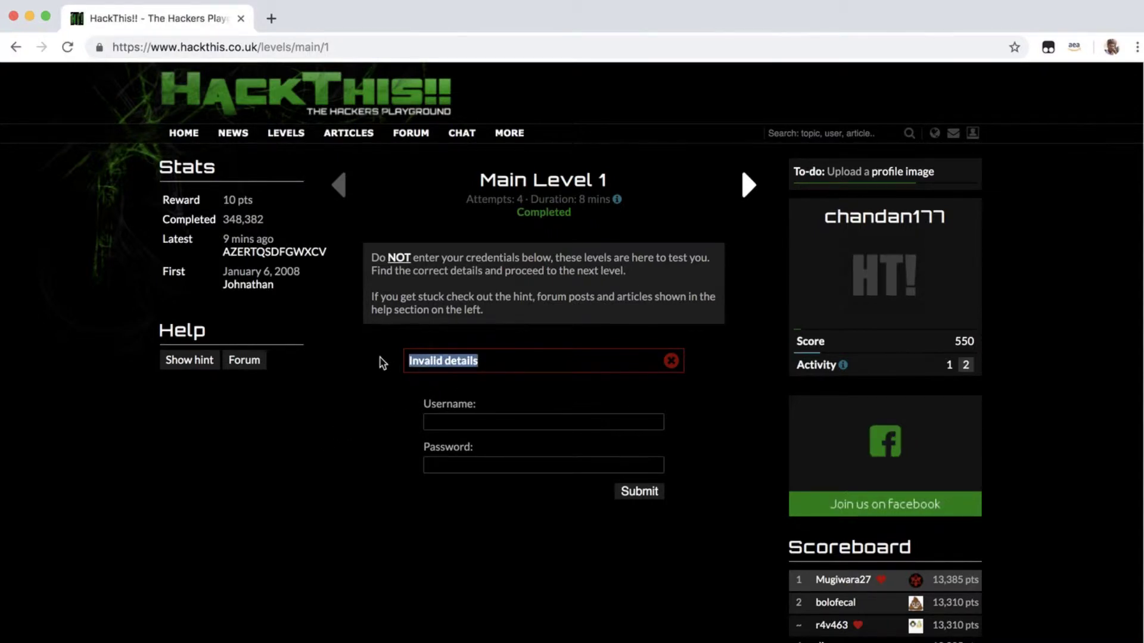
{"action": "left_click", "coordinate": [331, 426]}
{"action": "scroll", "coordinate": [249, 431], "scroll_direction": "down", "scroll_amount": 2}
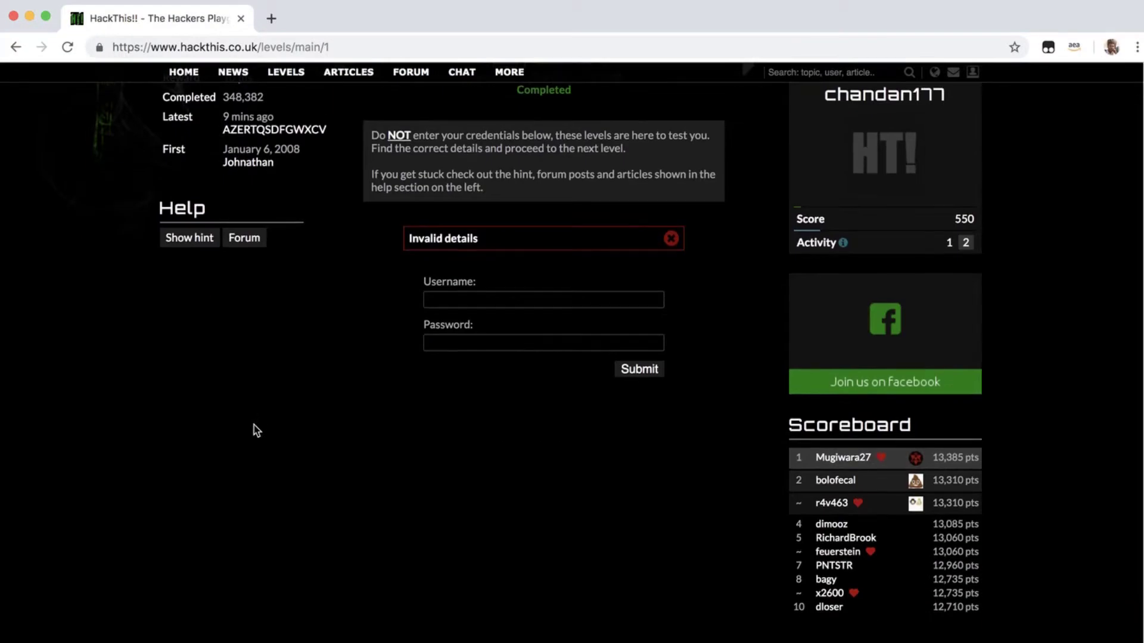
{"action": "scroll", "coordinate": [253, 424], "scroll_direction": "down", "scroll_amount": 4}
{"action": "scroll", "coordinate": [254, 424], "scroll_direction": "up", "scroll_amount": 6}
- Inspect the level page in DevTools, browsing the Elements tree and Network panel
{"action": "right_click", "coordinate": [350, 378]}
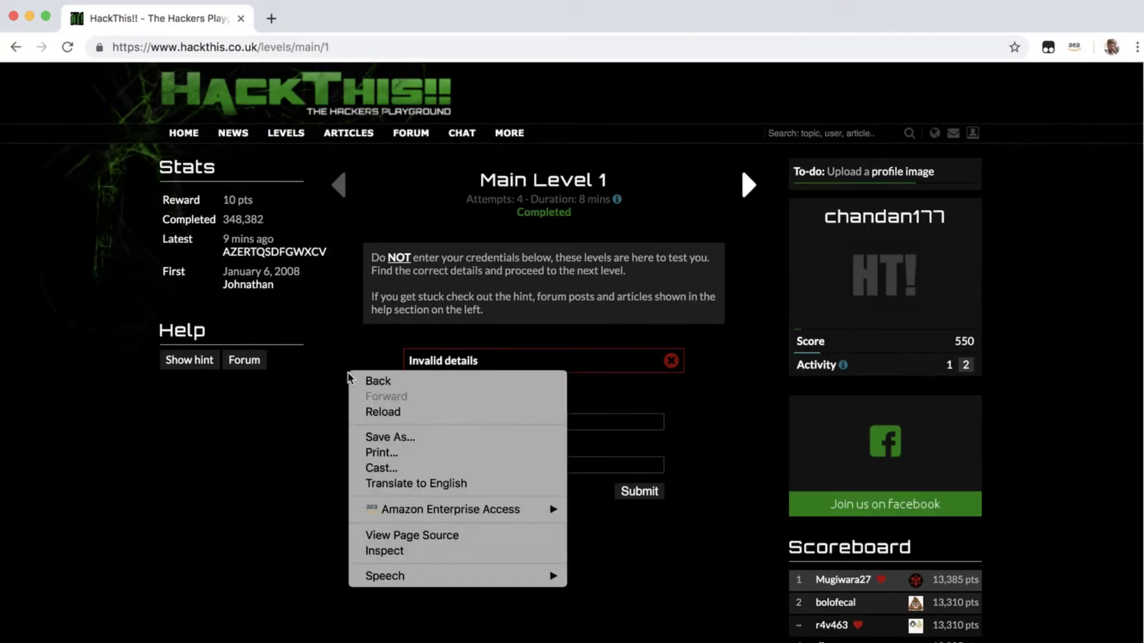
{"action": "left_click", "coordinate": [385, 551]}
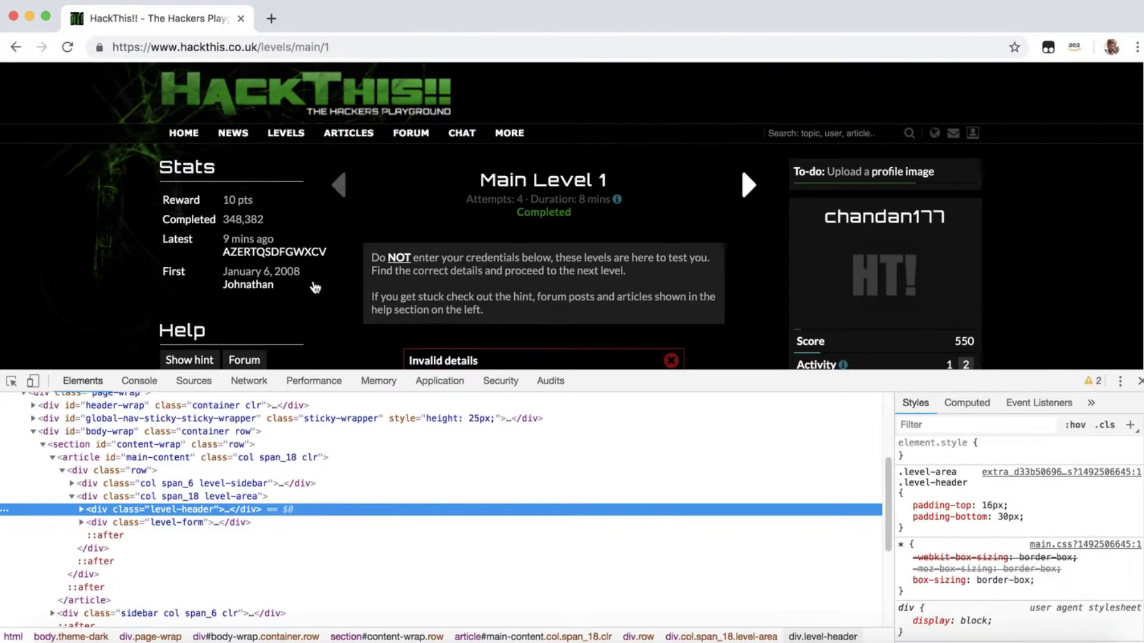
{"action": "scroll", "coordinate": [311, 303], "scroll_direction": "down", "scroll_amount": 4}
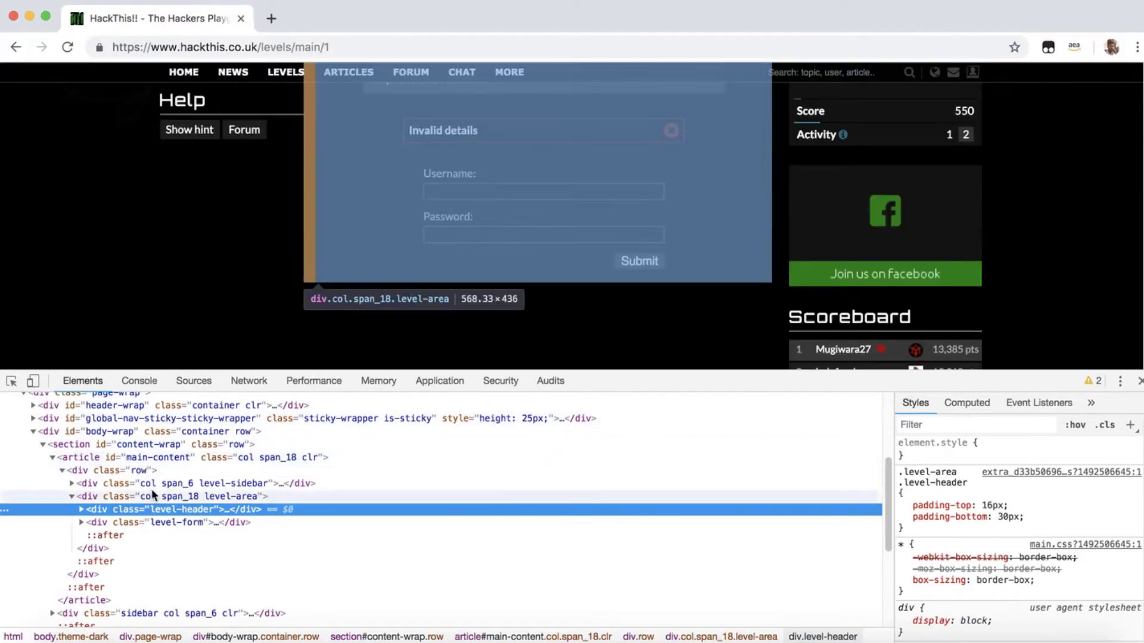
{"action": "scroll", "coordinate": [154, 493], "scroll_direction": "down", "scroll_amount": 1}
{"action": "scroll", "coordinate": [160, 486], "scroll_direction": "up", "scroll_amount": 5}
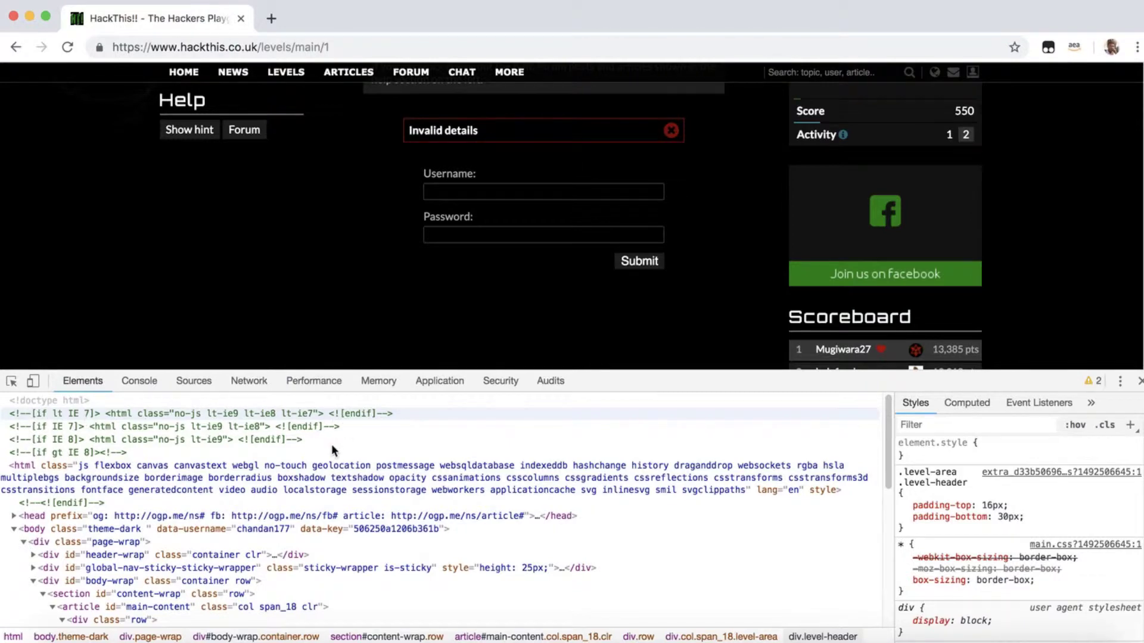
{"action": "scroll", "coordinate": [276, 456], "scroll_direction": "down", "scroll_amount": 1}
{"action": "scroll", "coordinate": [277, 456], "scroll_direction": "down", "scroll_amount": 10}
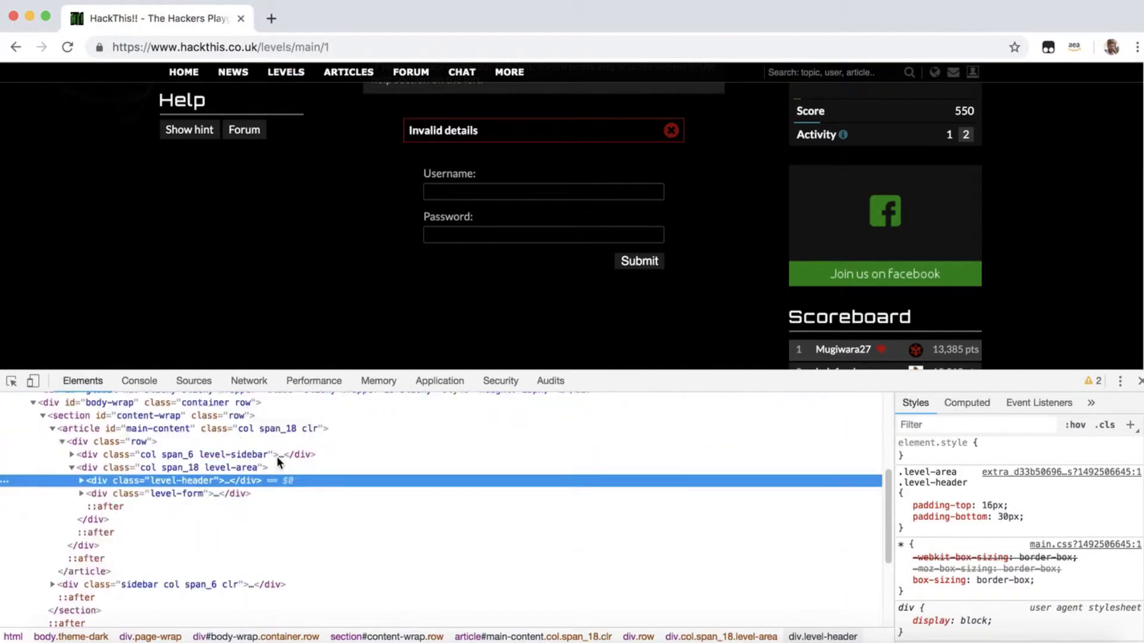
{"action": "scroll", "coordinate": [307, 505], "scroll_direction": "down", "scroll_amount": 2}
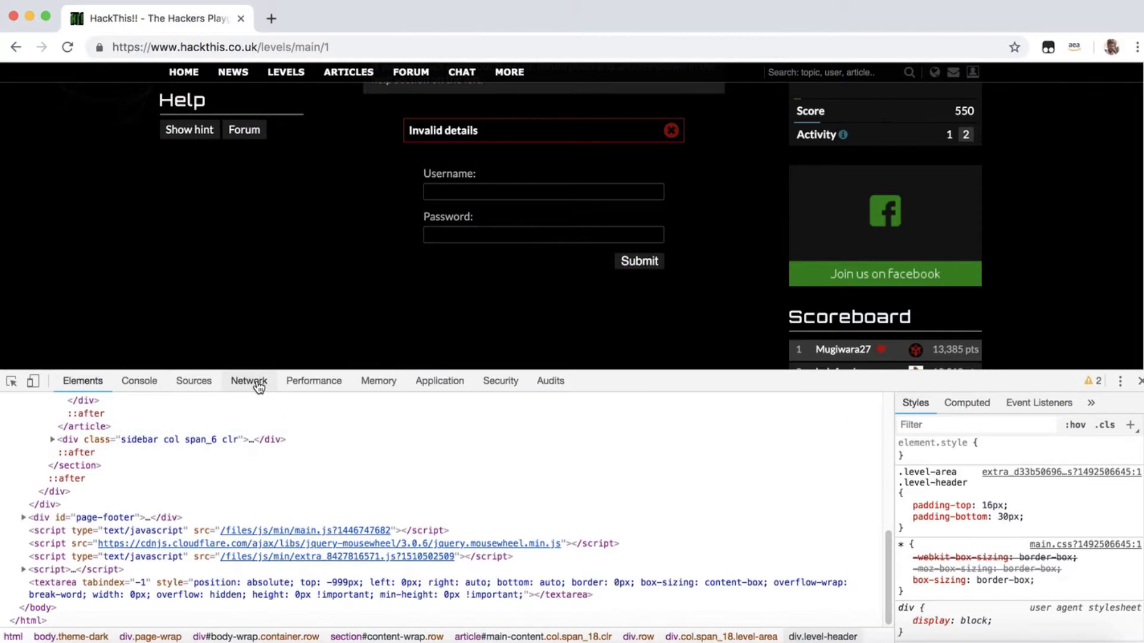
{"action": "left_click", "coordinate": [250, 383]}
- Go through the Performance and Memory panels to Sources, enlarging the code area
{"action": "left_click", "coordinate": [318, 382]}
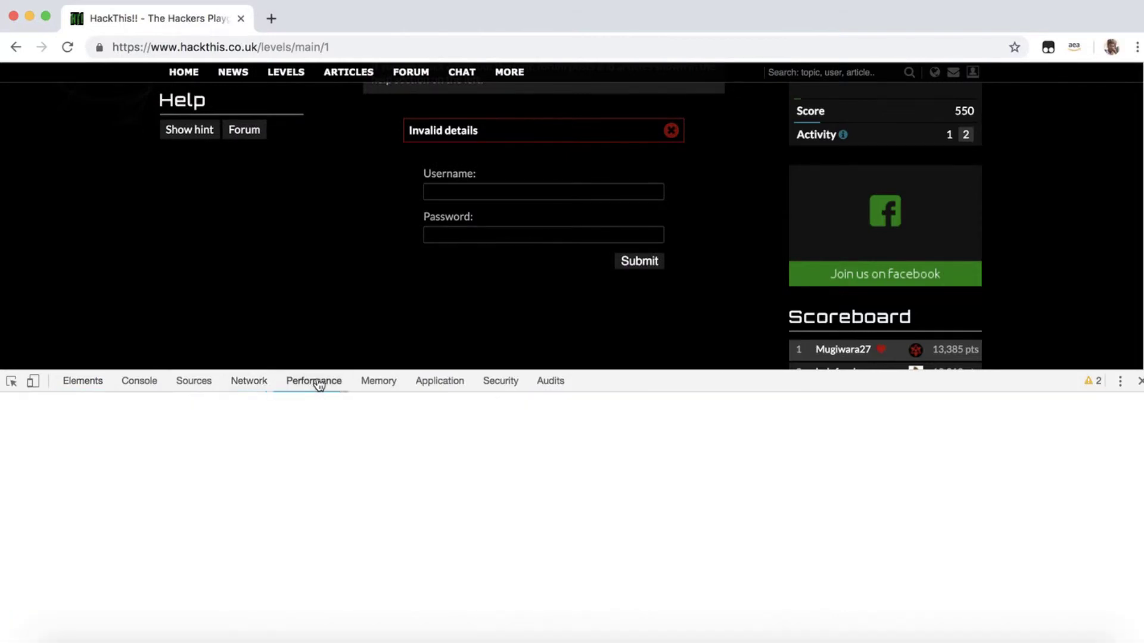
{"action": "left_click", "coordinate": [401, 384]}
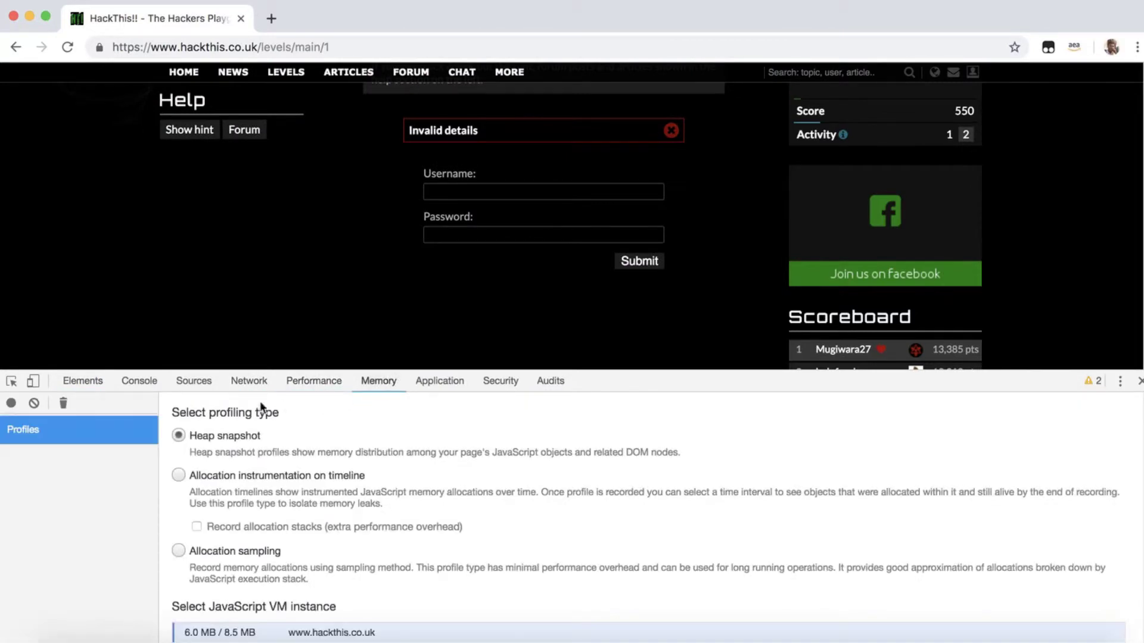
{"action": "left_click", "coordinate": [192, 384]}
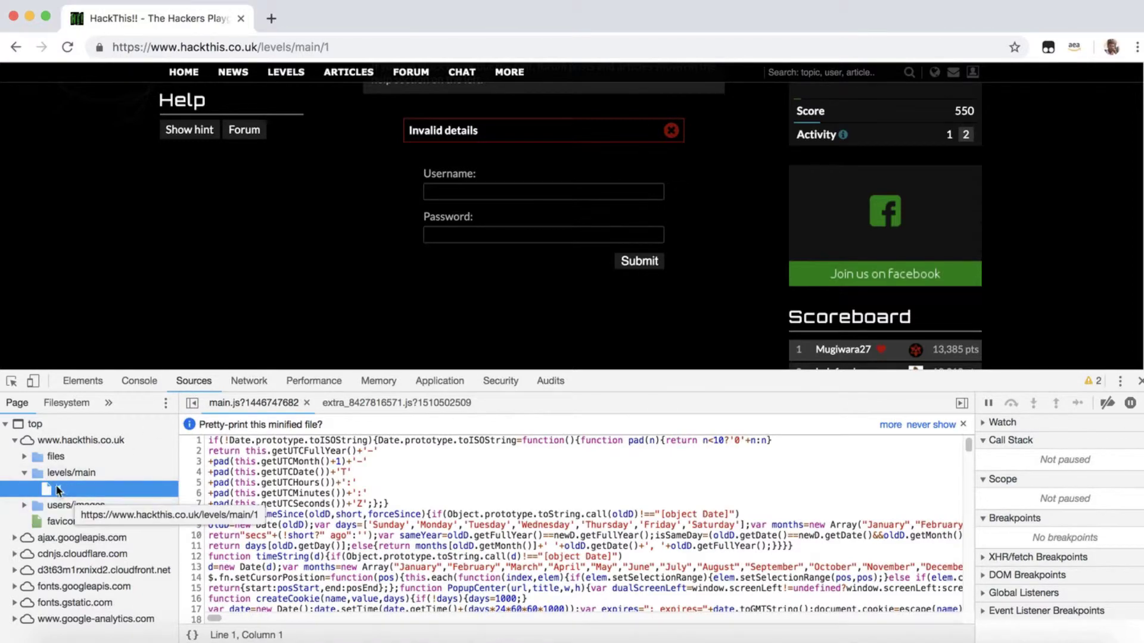
{"action": "left_click_drag", "start_coordinate": [266, 370], "coordinate": [271, 173]}
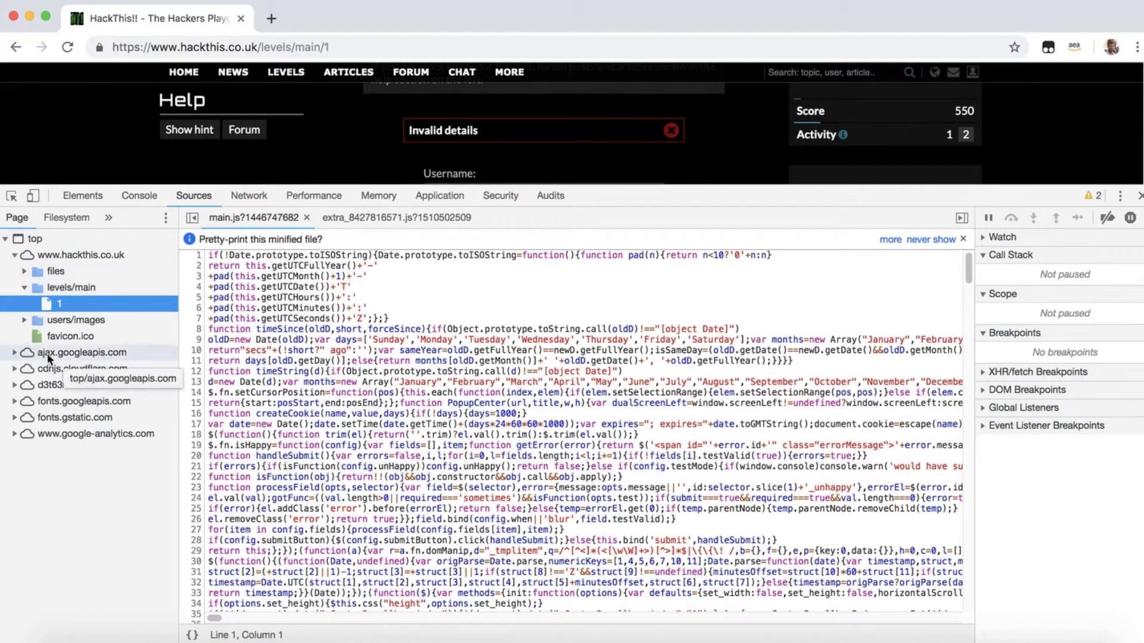
- Browse the file tree, previewing favicon.ico and opening the levels/main file 1
{"action": "left_click", "coordinate": [24, 287]}
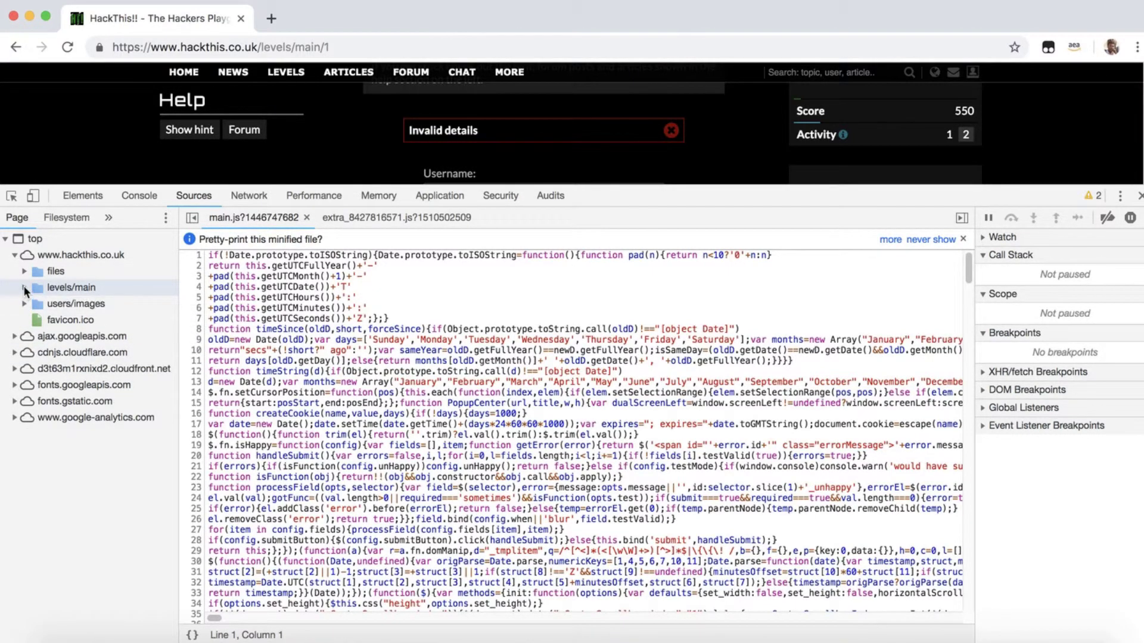
{"action": "left_click", "coordinate": [69, 319]}
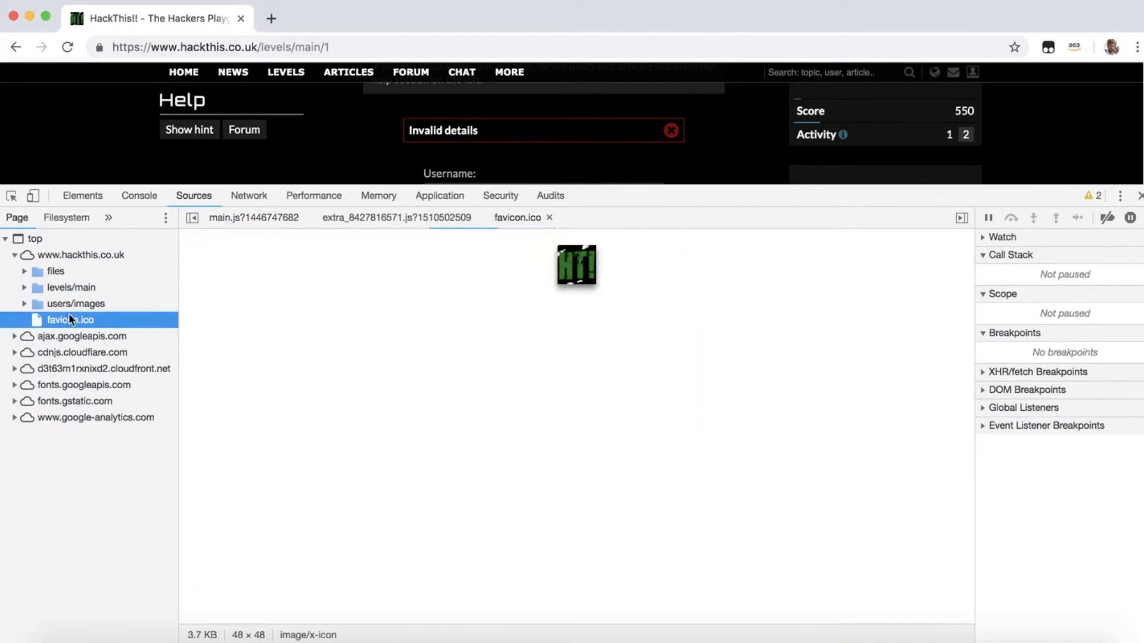
{"action": "left_click", "coordinate": [24, 303]}
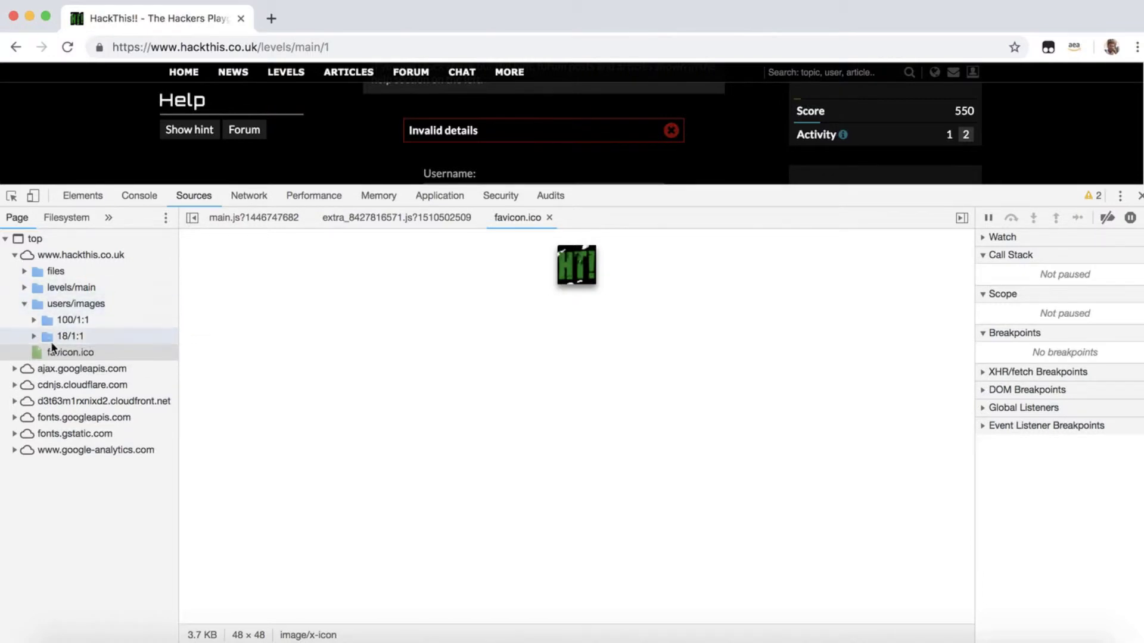
{"action": "left_click", "coordinate": [24, 303]}
{"action": "left_click", "coordinate": [24, 287]}
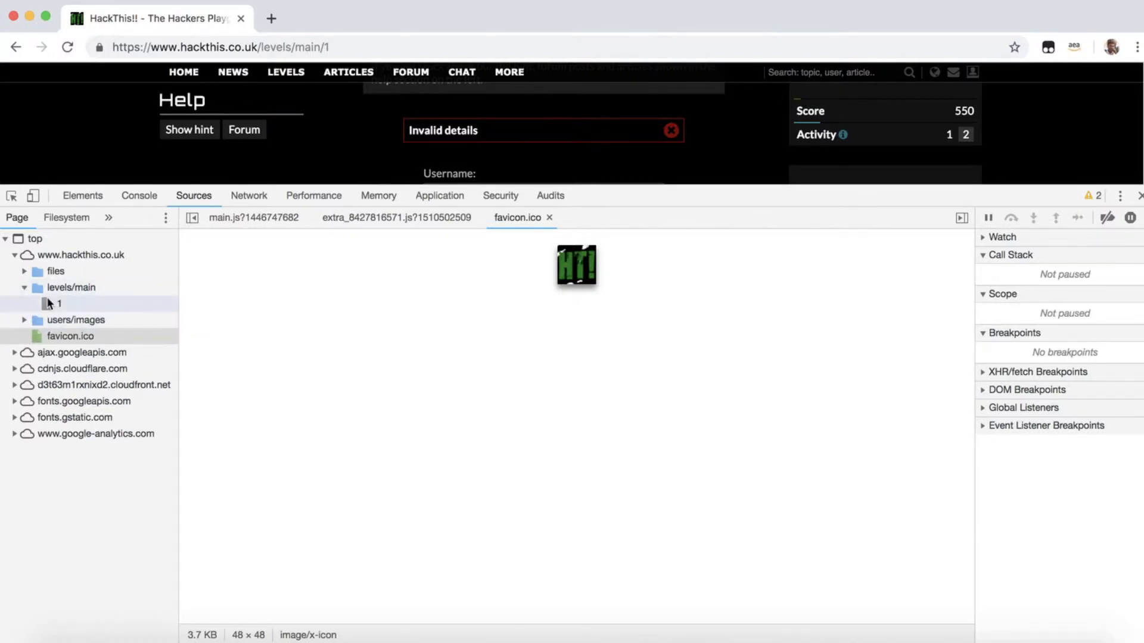
{"action": "left_click", "coordinate": [49, 303]}
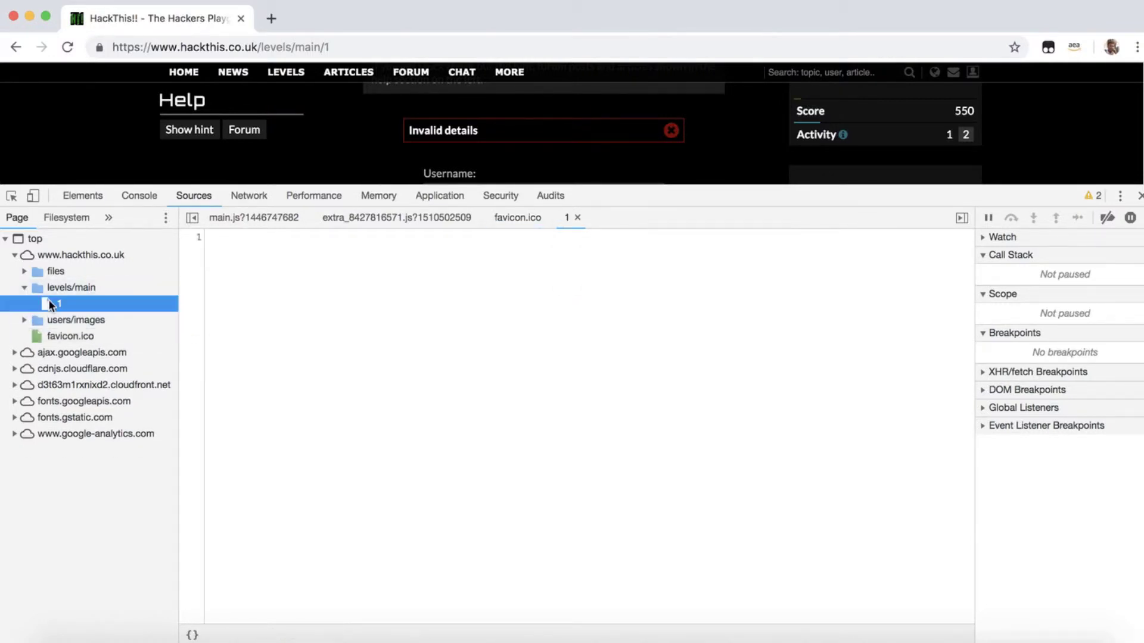
- Close the 1, favicon.ico, extra script and main.js tabs, then close DevTools
{"action": "left_click", "coordinate": [583, 218]}
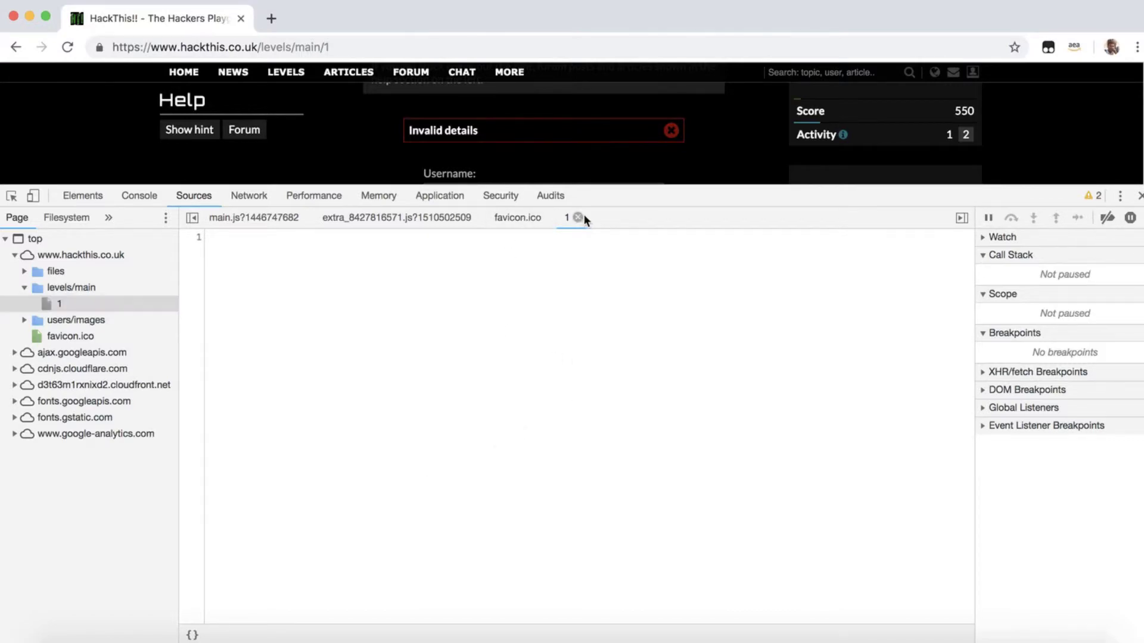
{"action": "left_click", "coordinate": [583, 218]}
{"action": "left_click", "coordinate": [549, 217]}
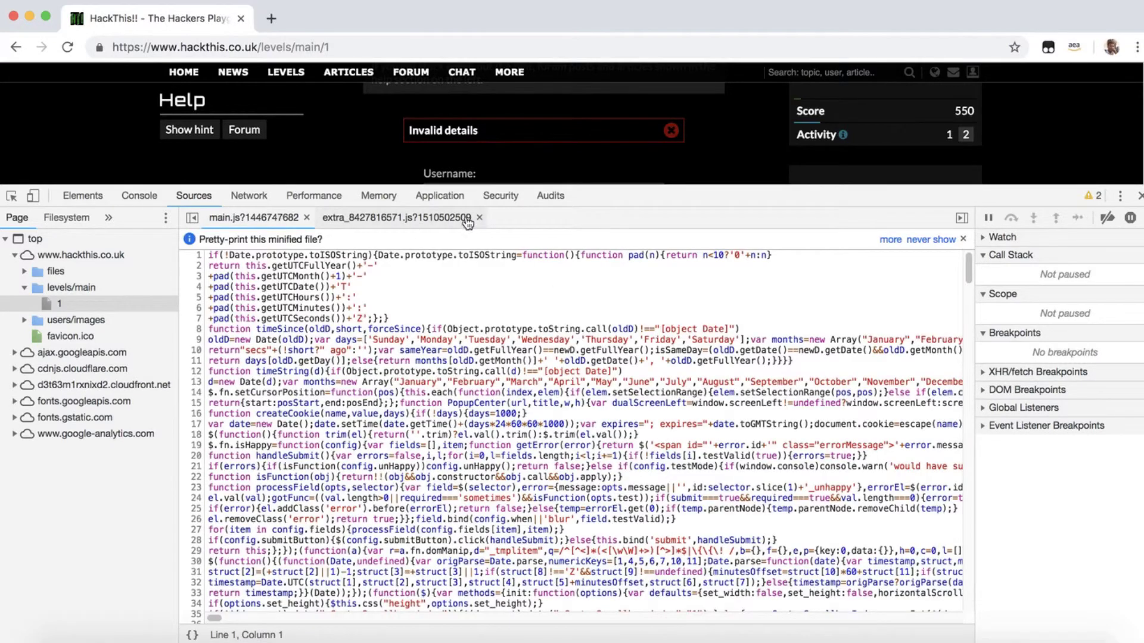
{"action": "left_click", "coordinate": [480, 217]}
{"action": "left_click", "coordinate": [306, 217]}
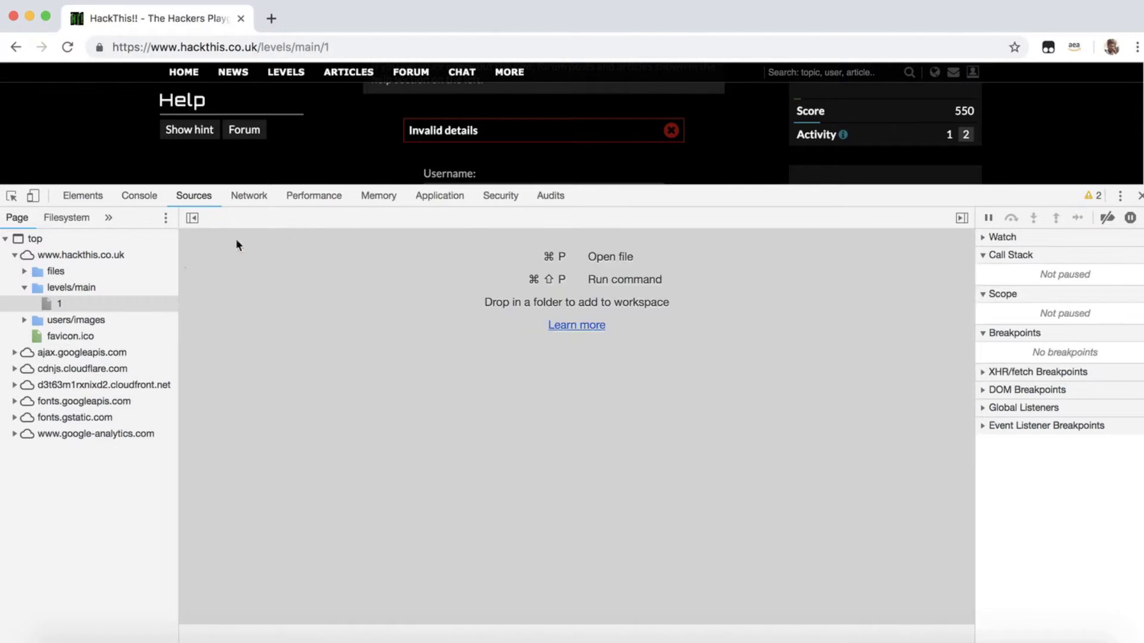
{"action": "scroll", "coordinate": [494, 147], "scroll_direction": "down", "scroll_amount": 2}
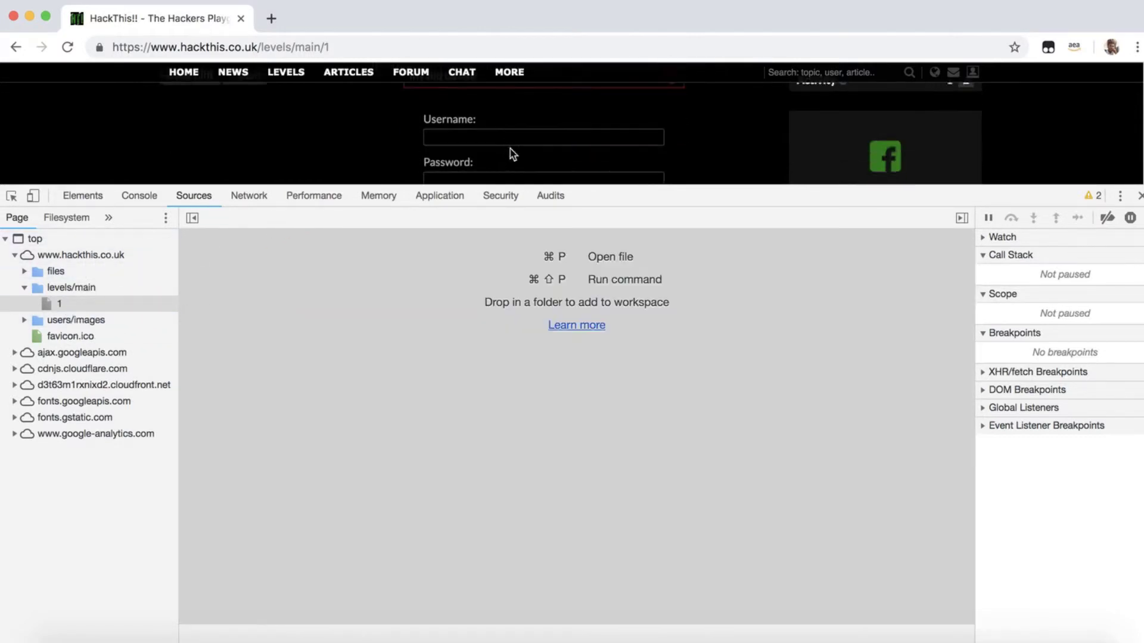
{"action": "left_click", "coordinate": [1139, 196]}
- Open View Page Source in a new tab, reloading and resubmitting the form data
{"action": "right_click", "coordinate": [429, 303]}
{"action": "left_click", "coordinate": [364, 319]}
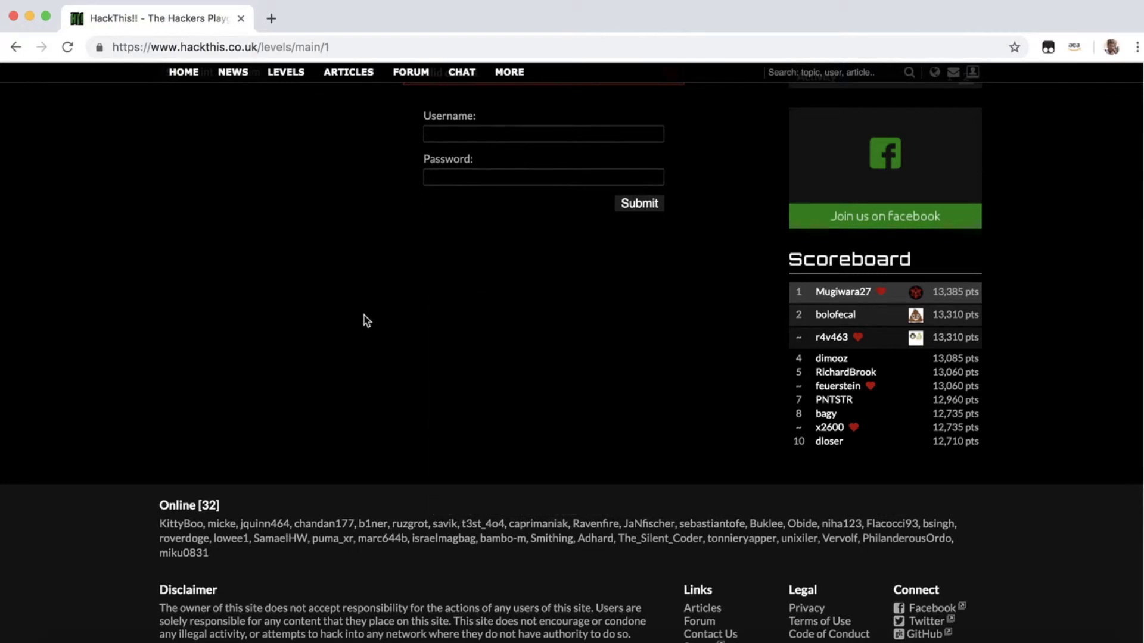
{"action": "right_click", "coordinate": [303, 303]}
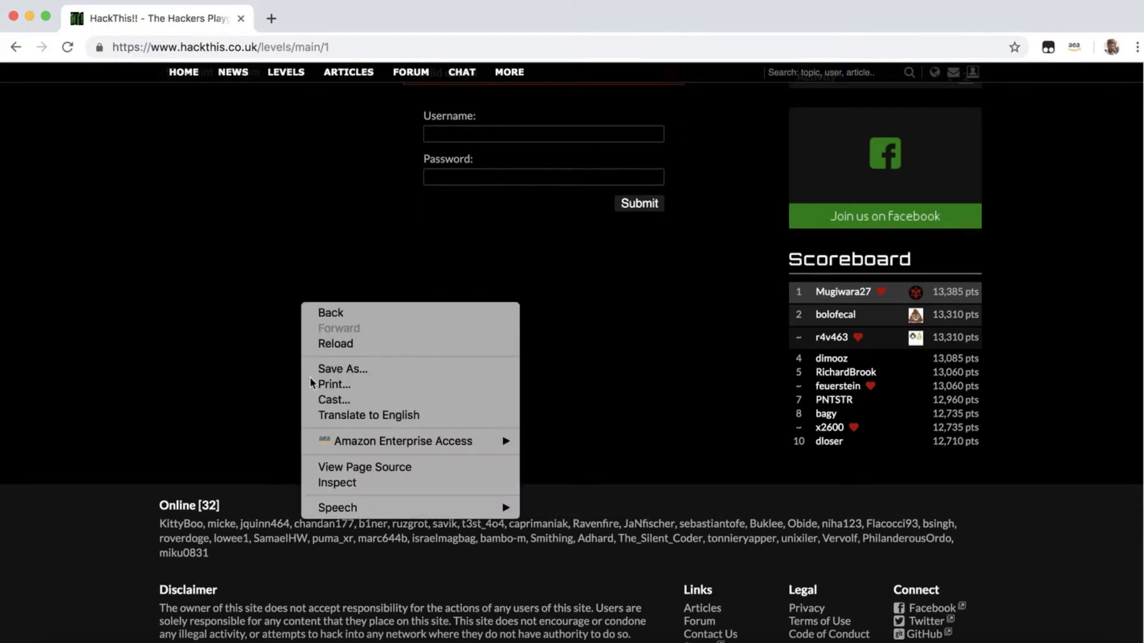
{"action": "left_click", "coordinate": [346, 470]}
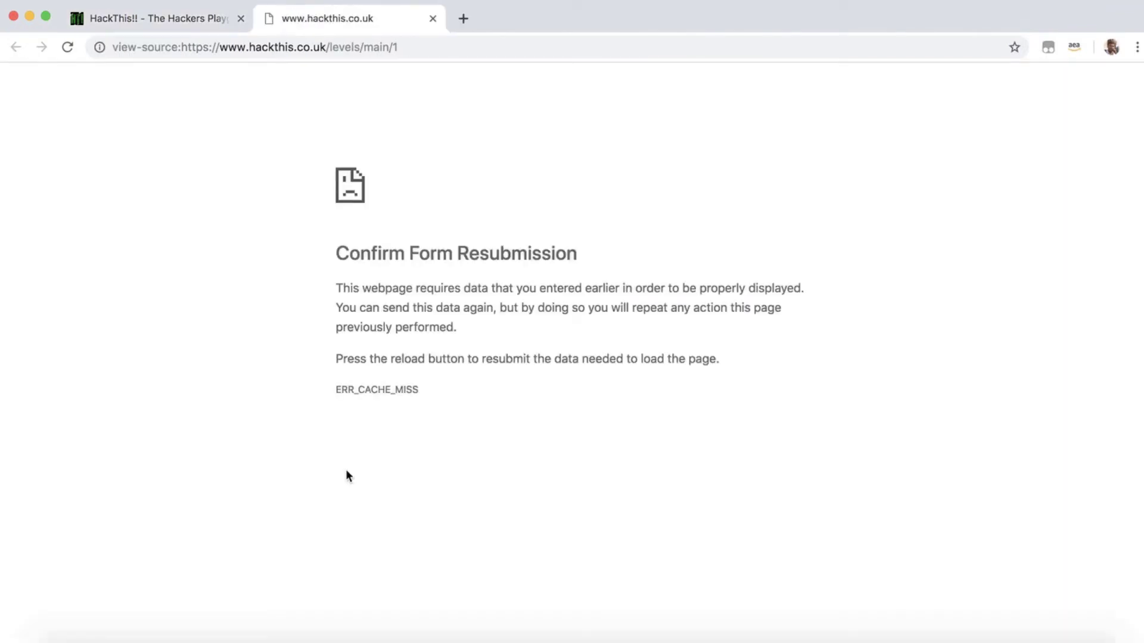
{"action": "left_click", "coordinate": [75, 49]}
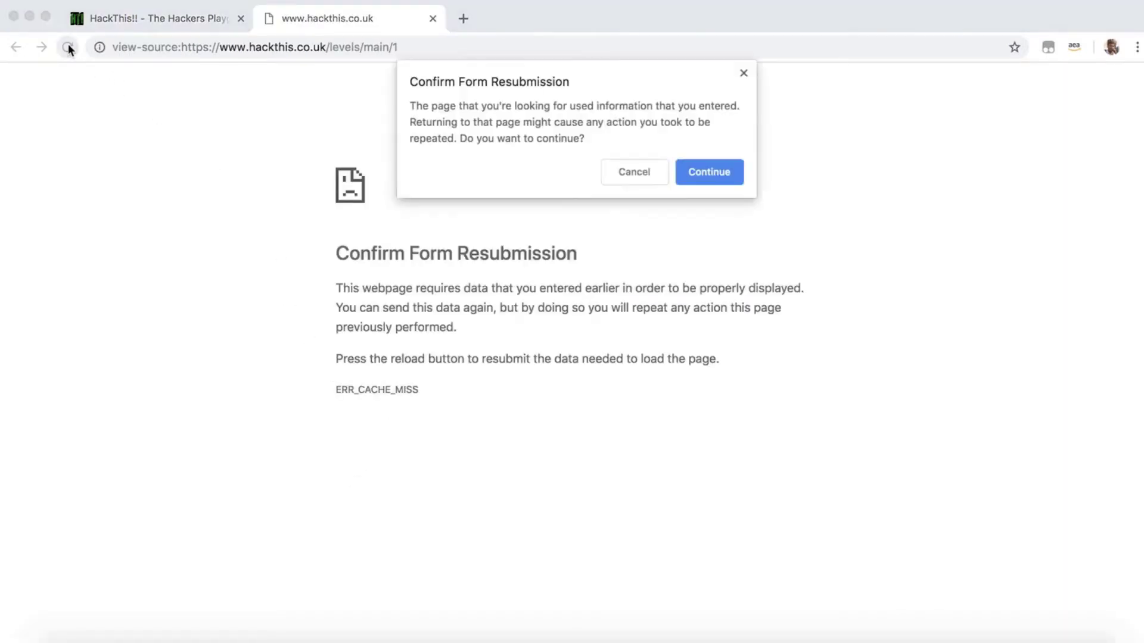
{"action": "left_click", "coordinate": [713, 172]}
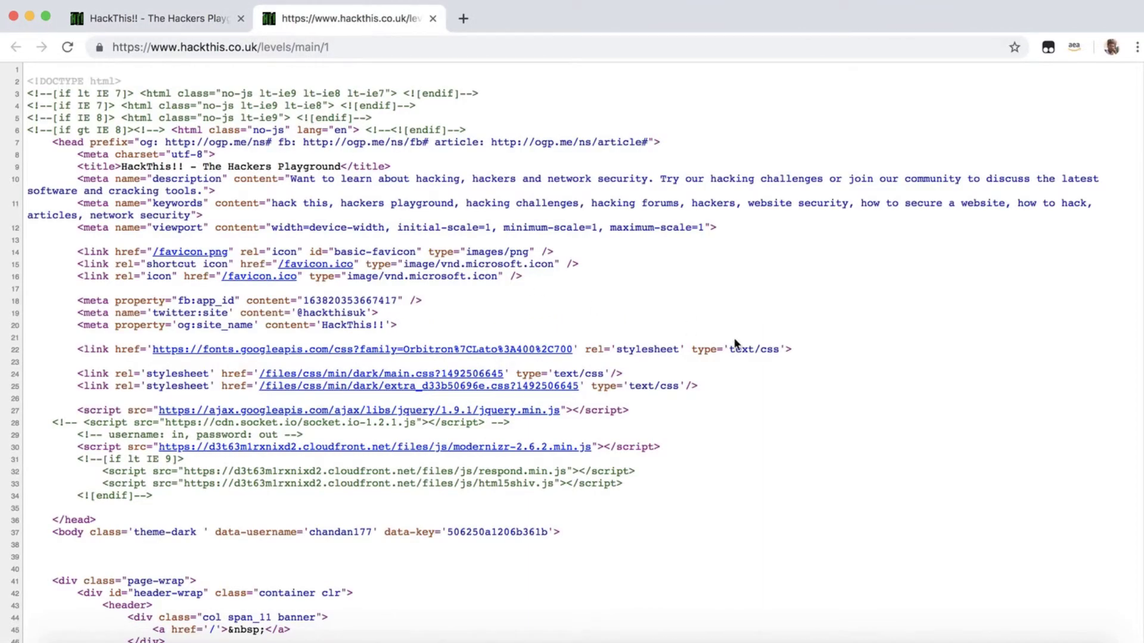
- Scroll to line 29 and select the comment holding the username and password
{"action": "scroll", "coordinate": [738, 406], "scroll_direction": "down", "scroll_amount": 3}
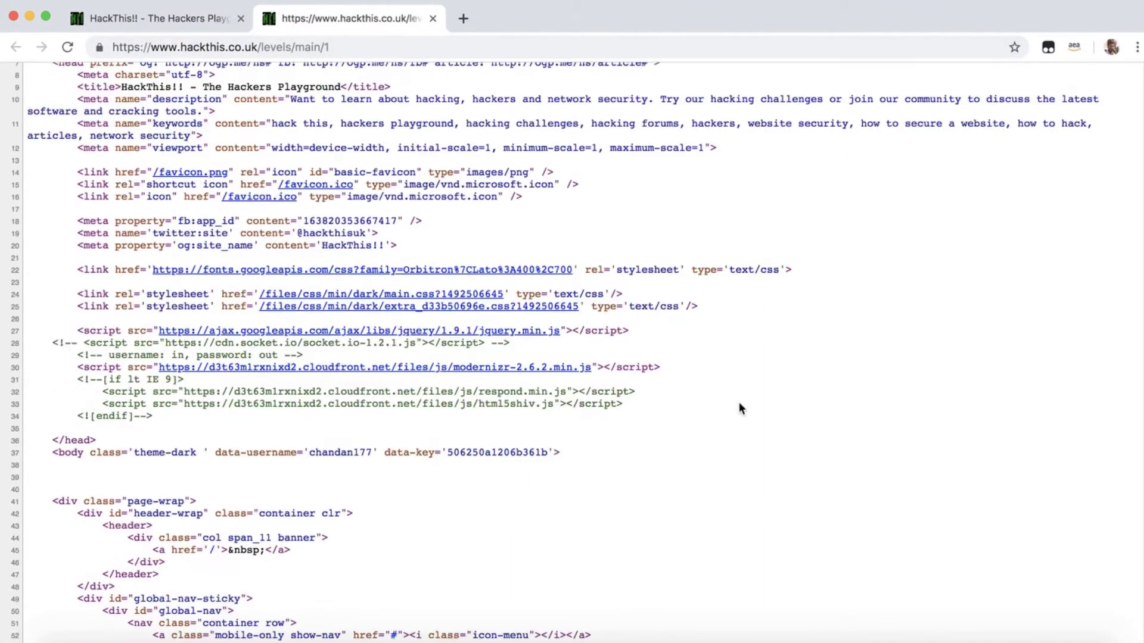
{"action": "scroll", "coordinate": [549, 477], "scroll_direction": "down", "scroll_amount": 5}
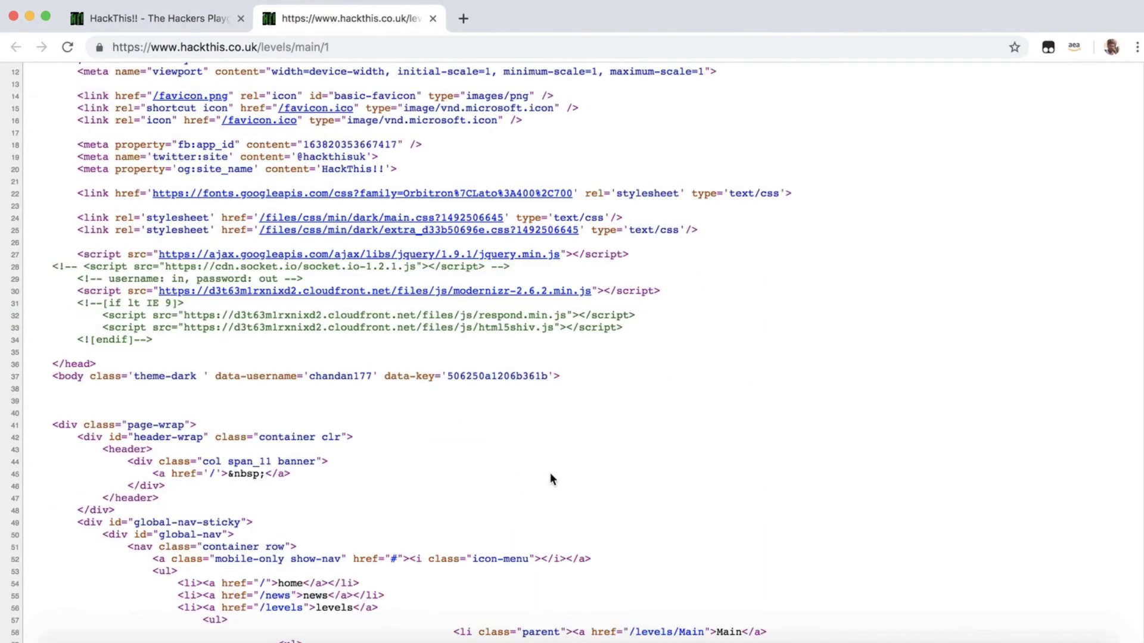
{"action": "scroll", "coordinate": [549, 473], "scroll_direction": "down", "scroll_amount": 10}
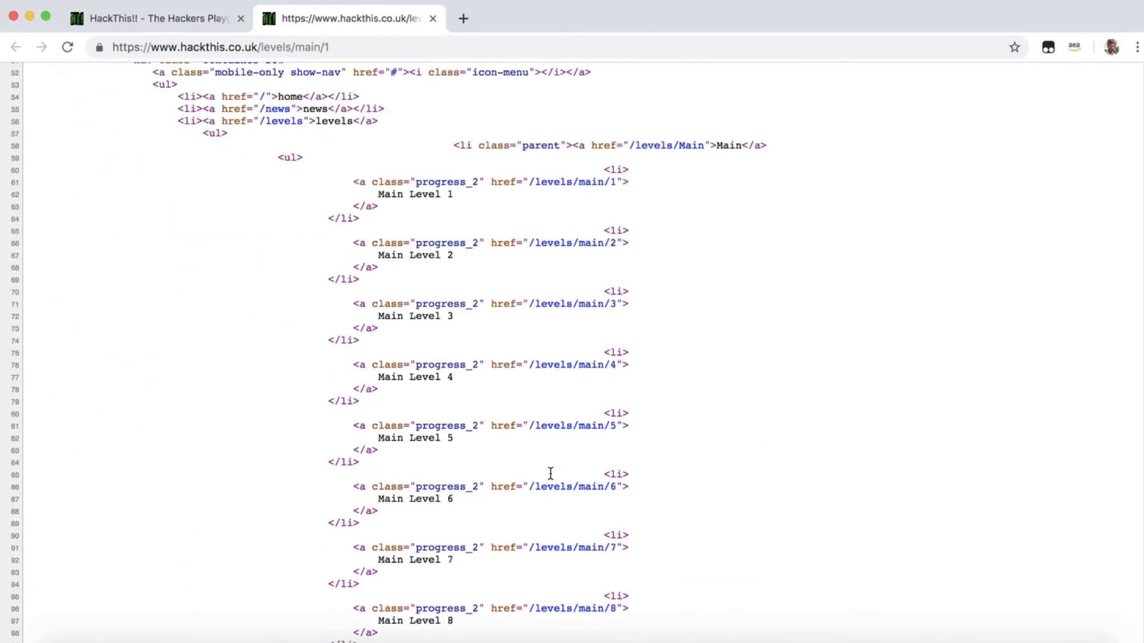
{"action": "scroll", "coordinate": [551, 473], "scroll_direction": "down", "scroll_amount": 5}
{"action": "scroll", "coordinate": [550, 474], "scroll_direction": "up", "scroll_amount": 15}
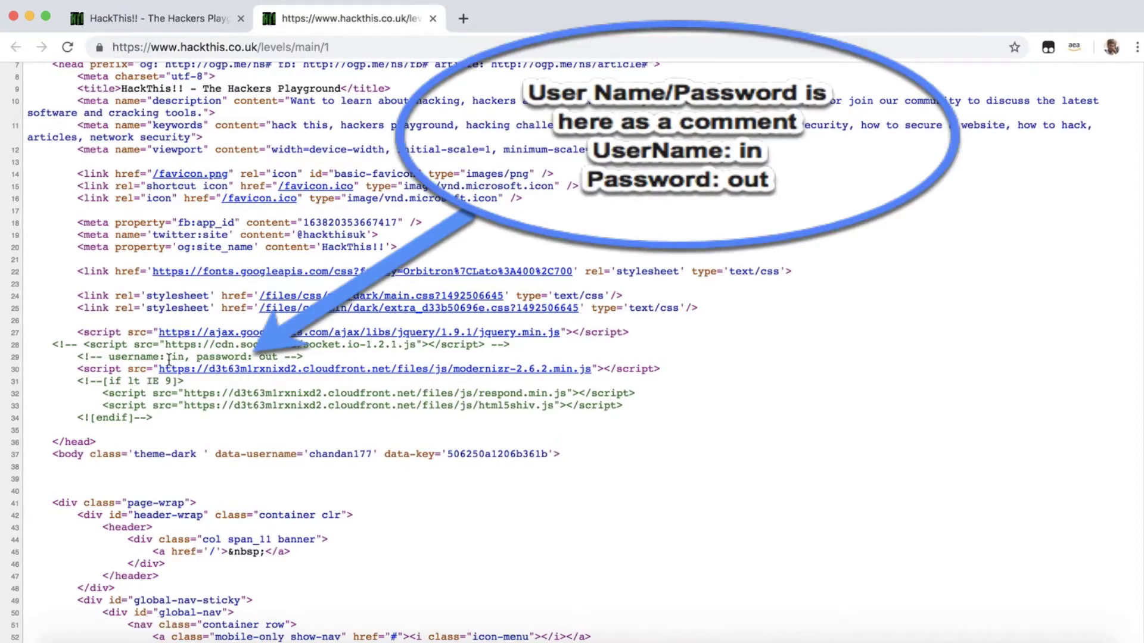
{"action": "left_click_drag", "start_coordinate": [72, 357], "coordinate": [327, 364]}
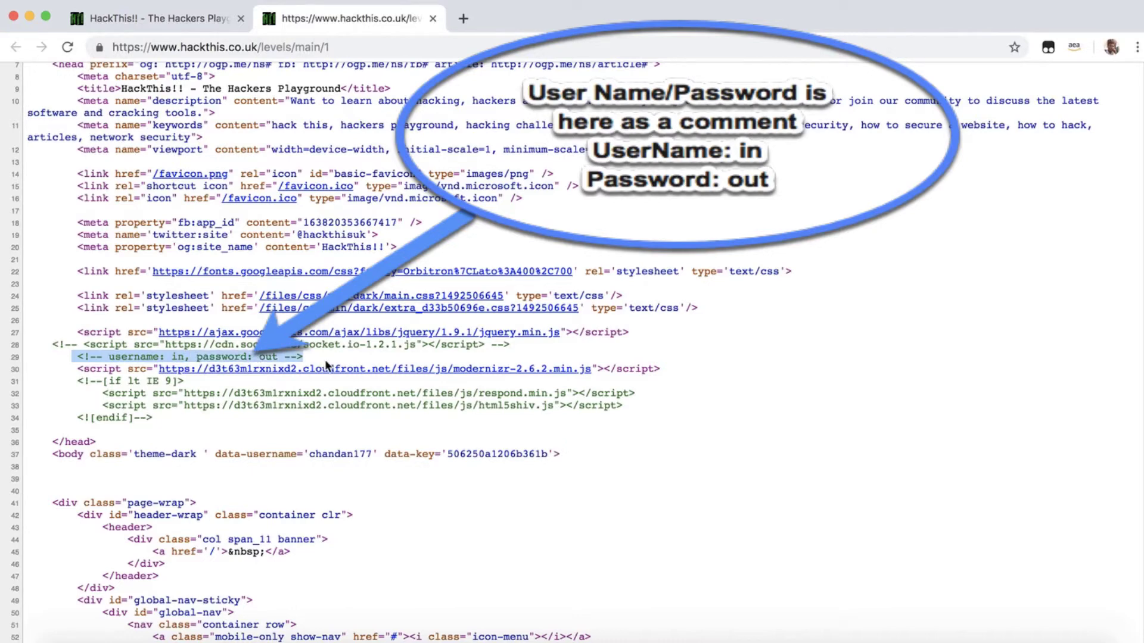
{"action": "left_click", "coordinate": [184, 356]}
{"action": "left_click_drag", "start_coordinate": [172, 357], "coordinate": [189, 358]}
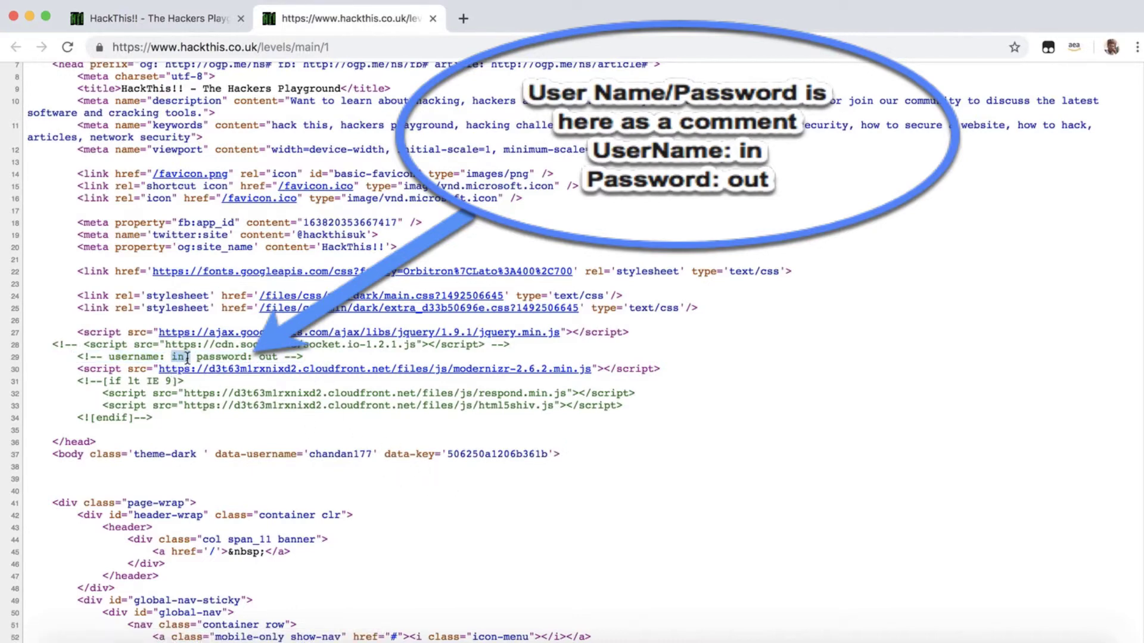
- Back on the level tab, submit the username and password from the source comment
{"action": "left_click", "coordinate": [181, 18]}
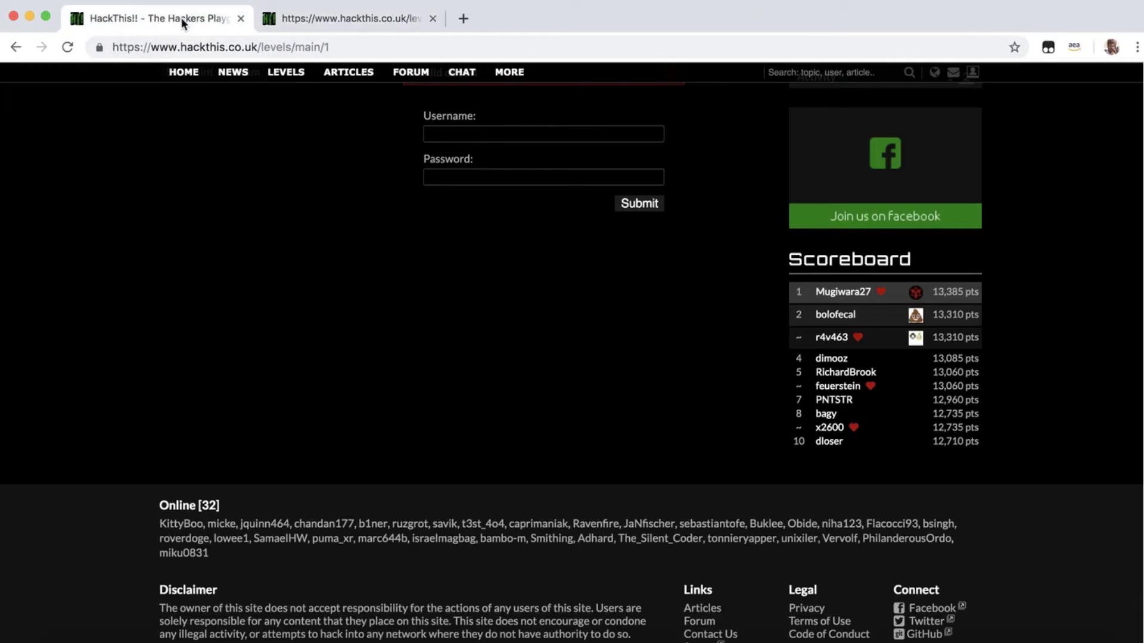
{"action": "scroll", "coordinate": [453, 393], "scroll_direction": "up", "scroll_amount": 4}
{"action": "left_click", "coordinate": [482, 357]}
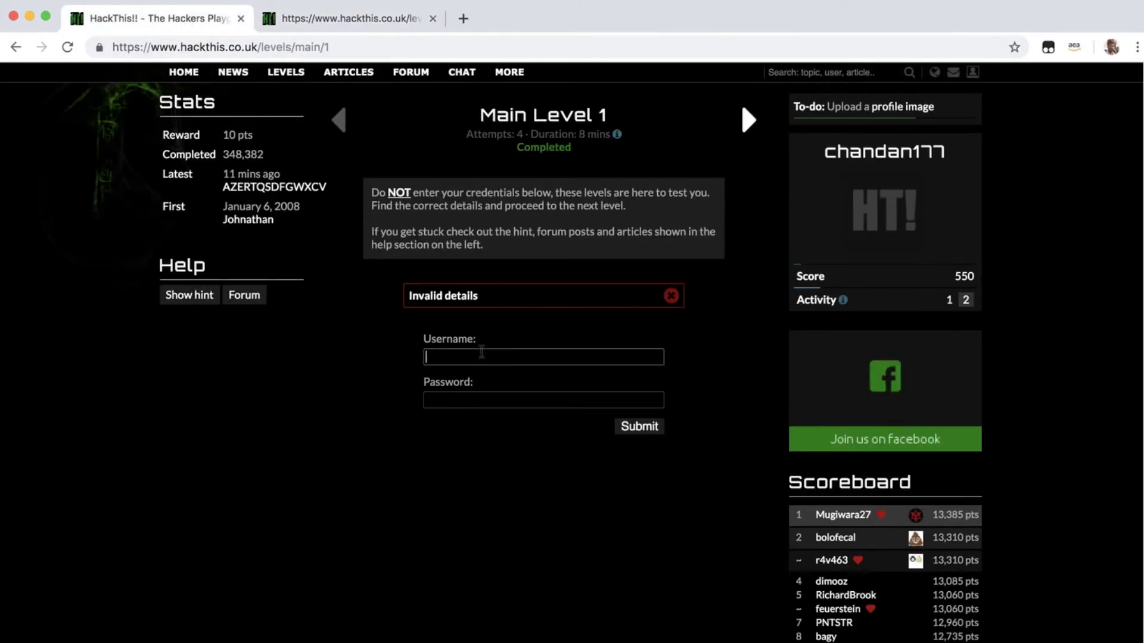
{"action": "key", "text": "Tab"}
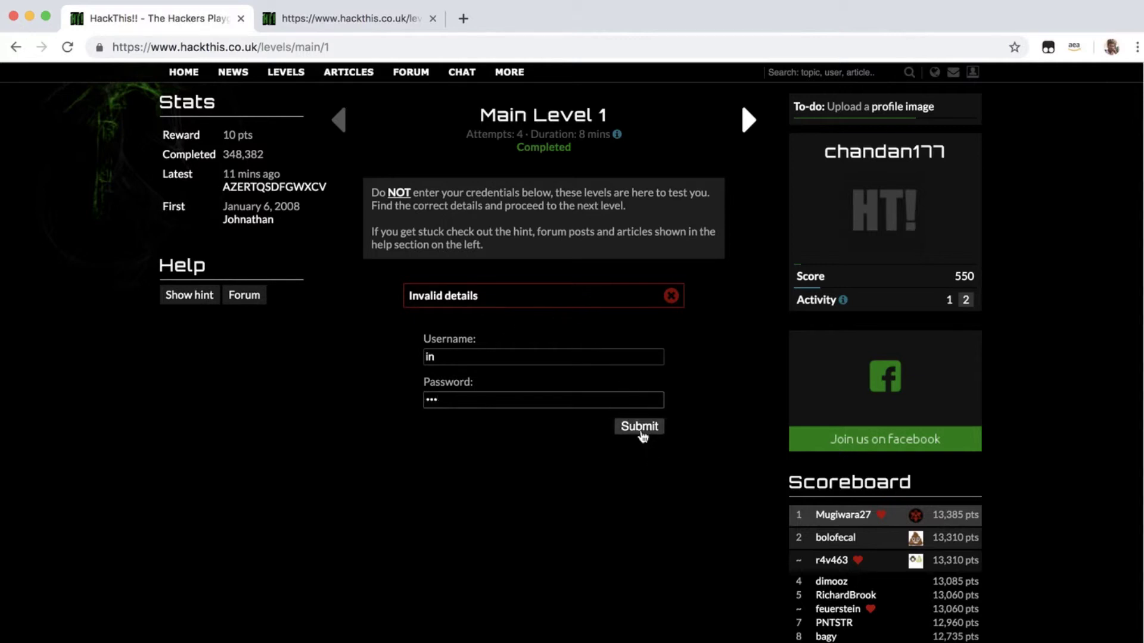
{"action": "left_click", "coordinate": [640, 428]}
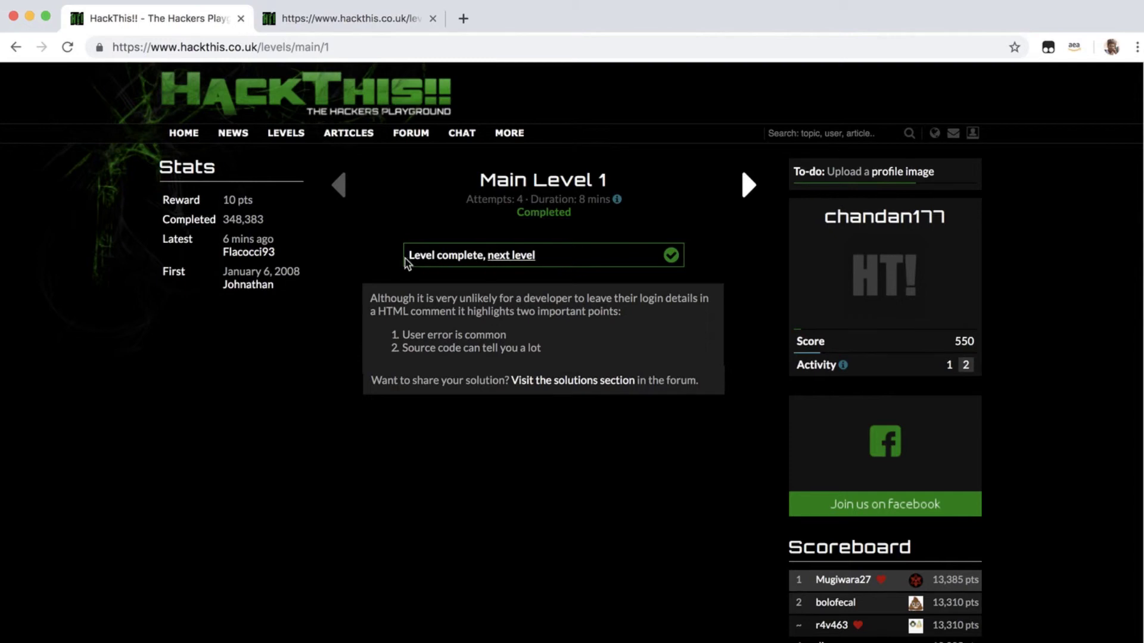
{"action": "left_click_drag", "start_coordinate": [399, 256], "coordinate": [577, 264]}
{"action": "left_click", "coordinate": [468, 329]}
{"action": "left_click_drag", "start_coordinate": [369, 296], "coordinate": [589, 347]}
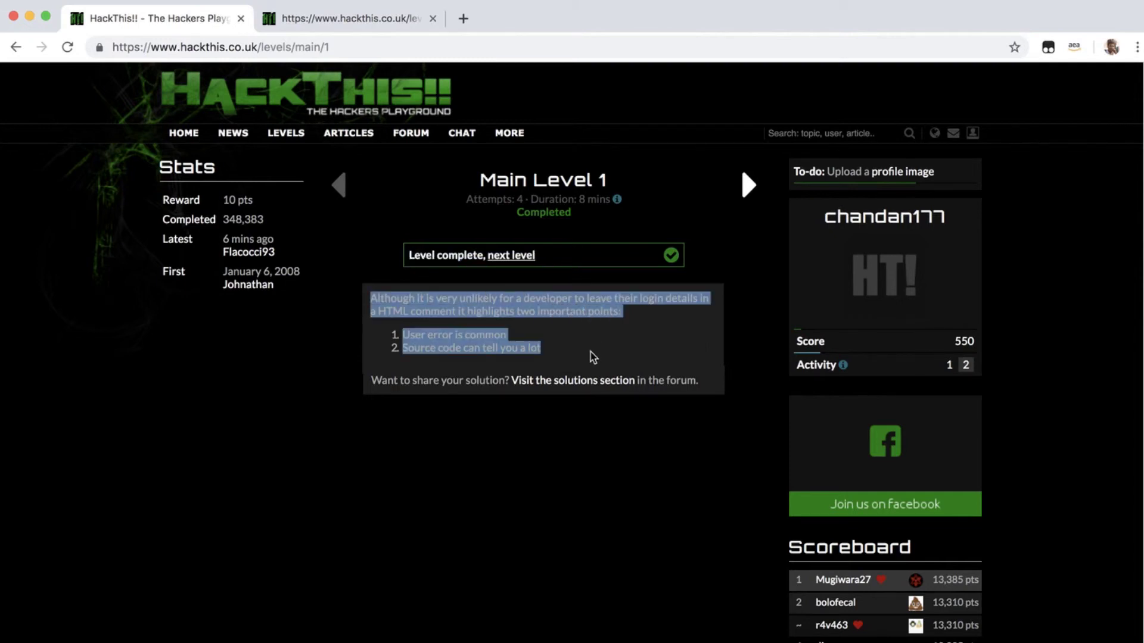
{"action": "left_click", "coordinate": [671, 446]}
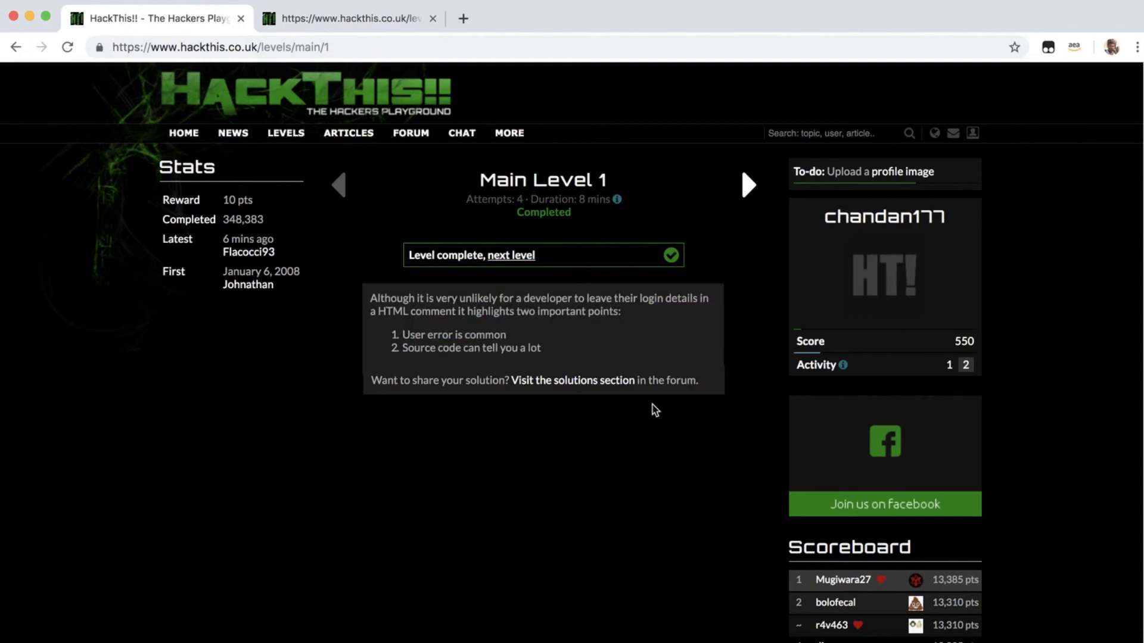